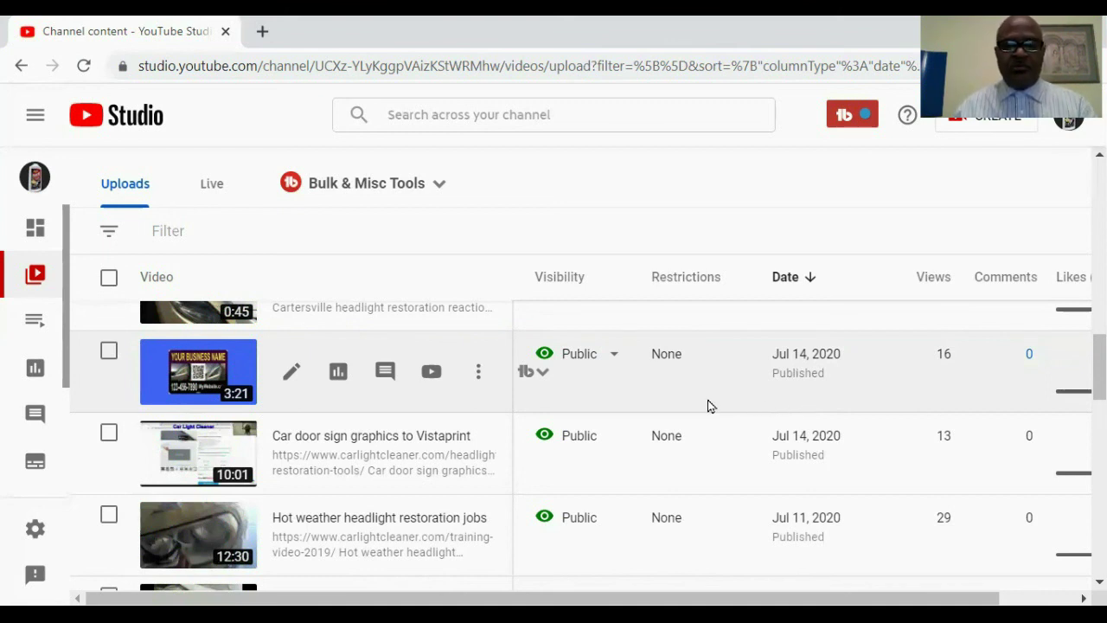
# Step: Look through the channel's uploaded videos from July and June 2020, checking their titles, descriptions and view counts
pyautogui.scroll(2, 717, 421)
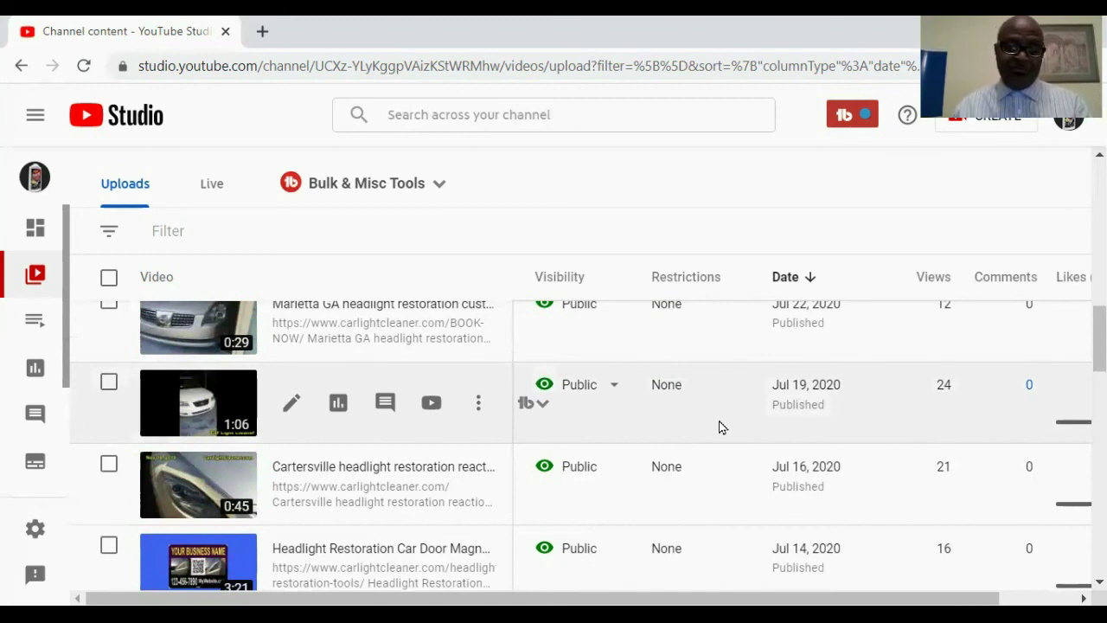
pyautogui.scroll(-1, 730, 405)
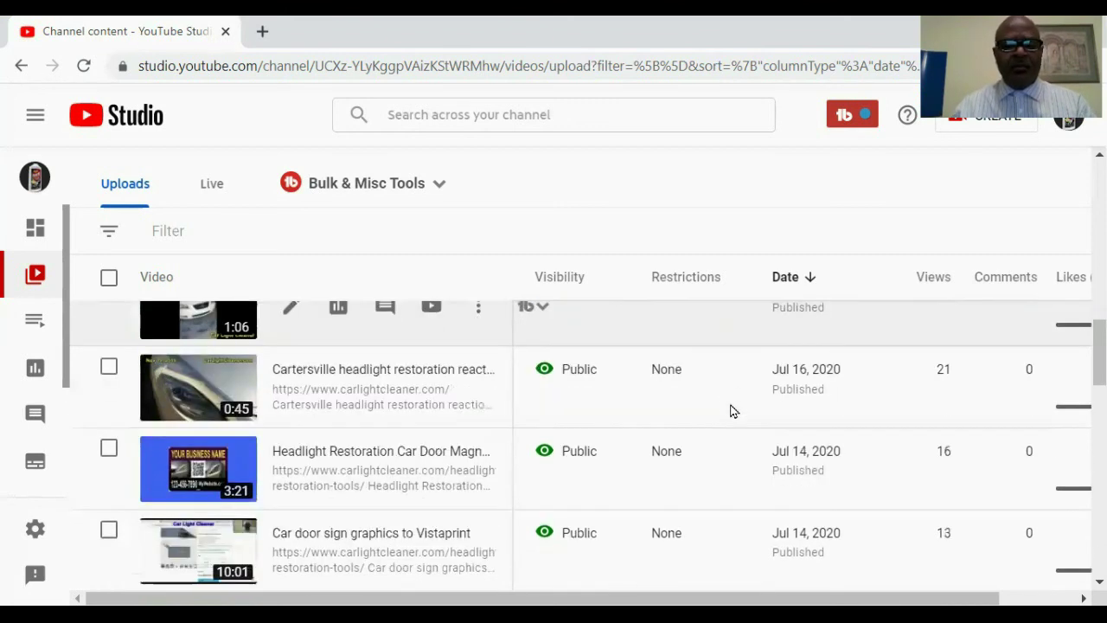
pyautogui.scroll(1, 732, 407)
pyautogui.scroll(-1, 729, 420)
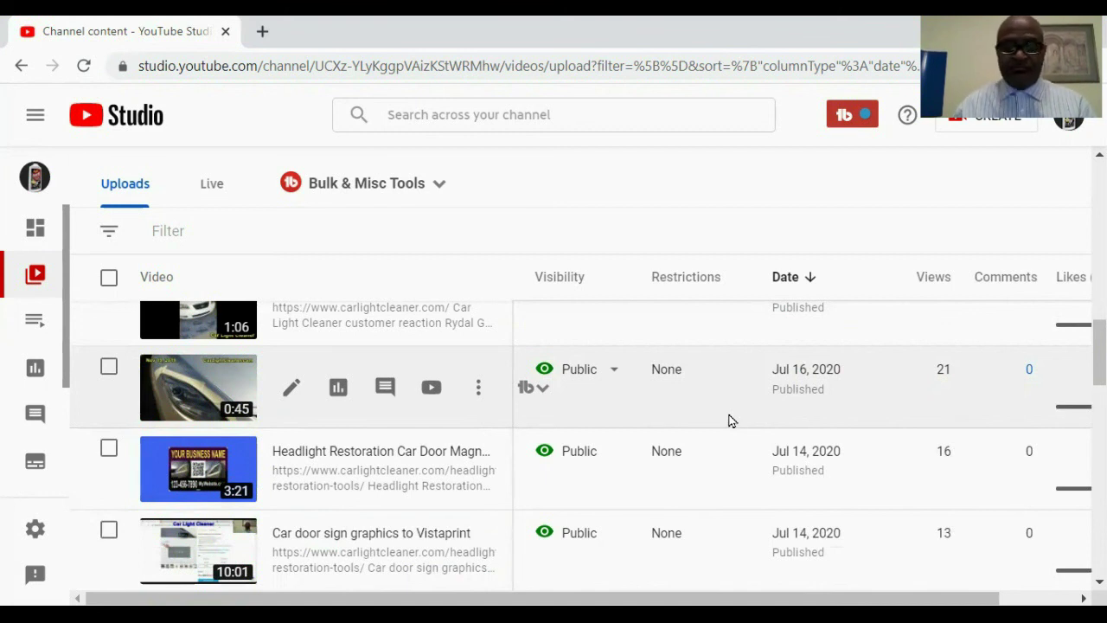
pyautogui.scroll(2, 723, 419)
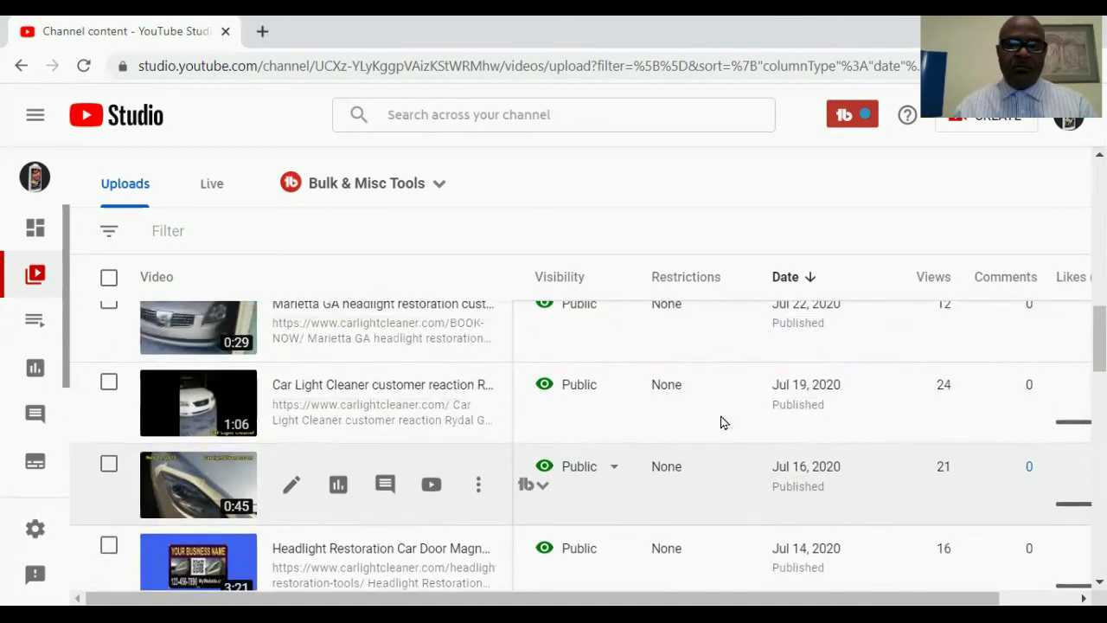
pyautogui.scroll(-2, 722, 420)
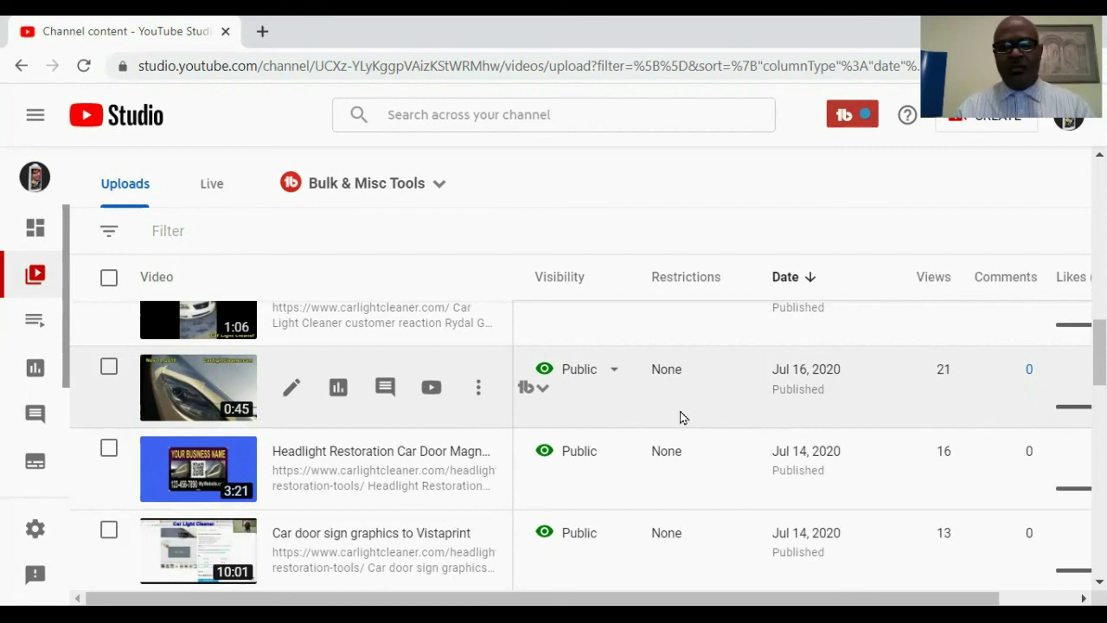
pyautogui.scroll(-2, 497, 398)
pyautogui.scroll(-3, 498, 398)
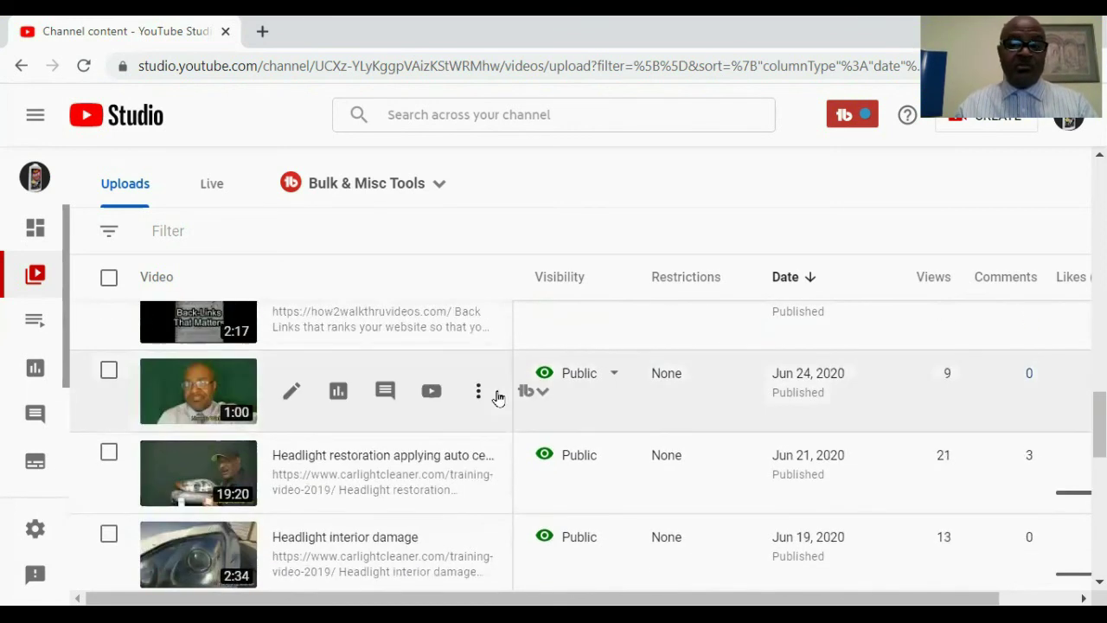
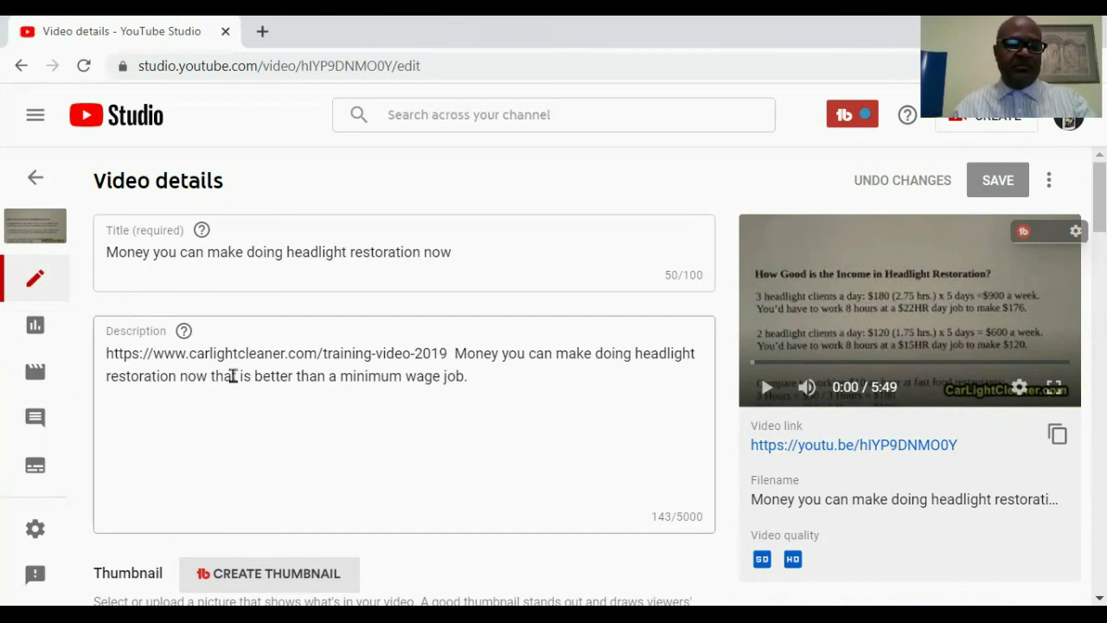
# Step: Append the magnet business card promotion, starting "How do I promote my headlight restoration business to get more clients?", to the end of the video's description
pyautogui.scroll(-1, 516, 365)
pyautogui.scroll(-2, 485, 370)
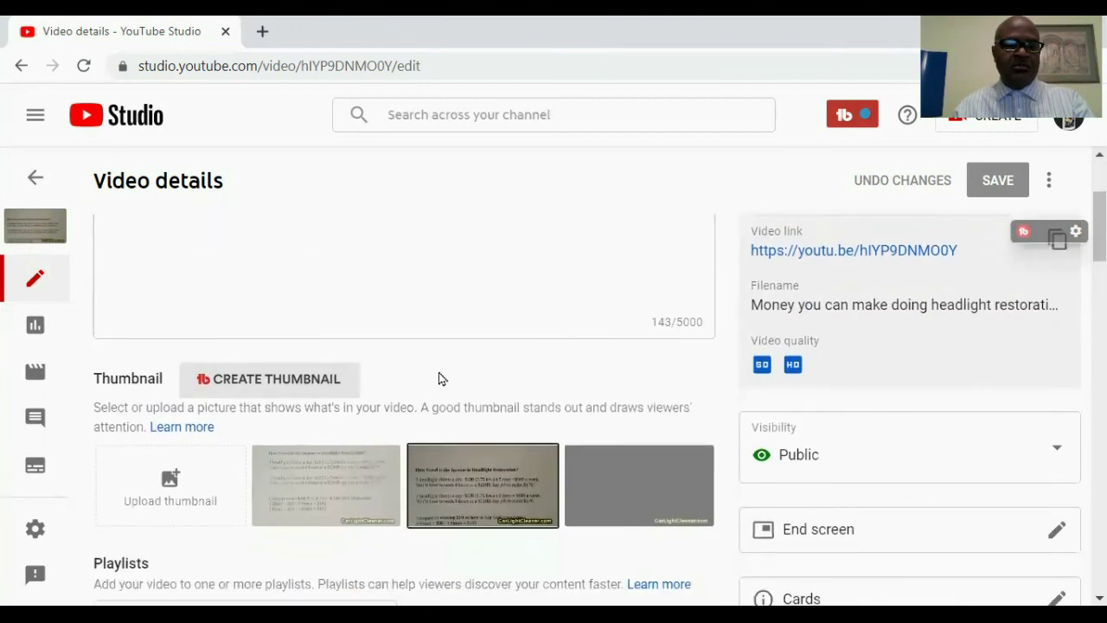
pyautogui.scroll(3, 438, 372)
pyautogui.click(486, 381)
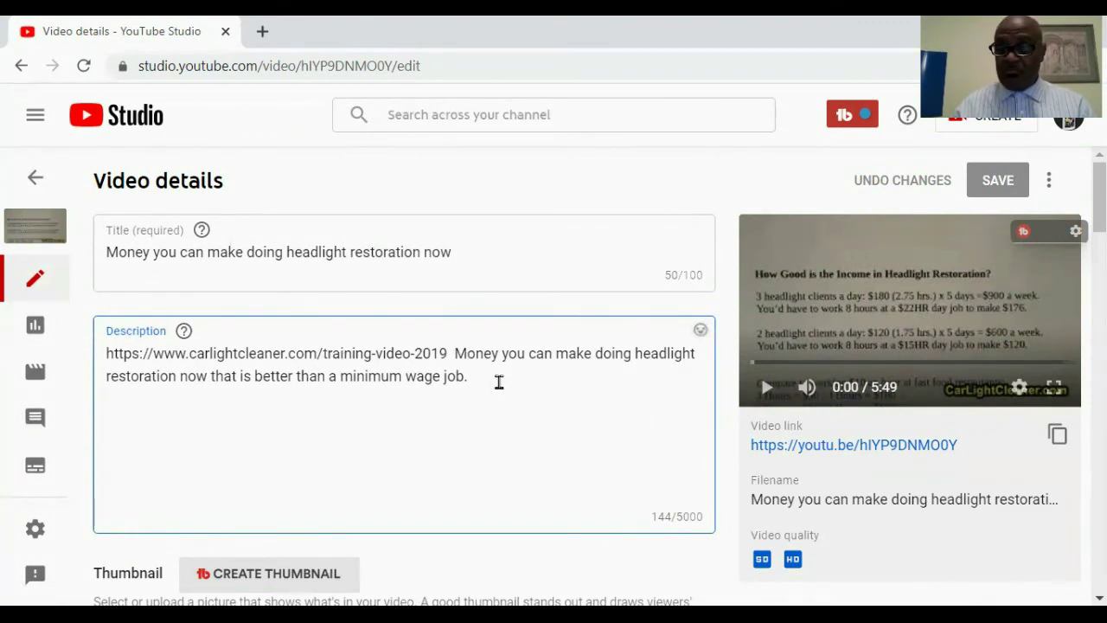
pyautogui.click(450, 355)
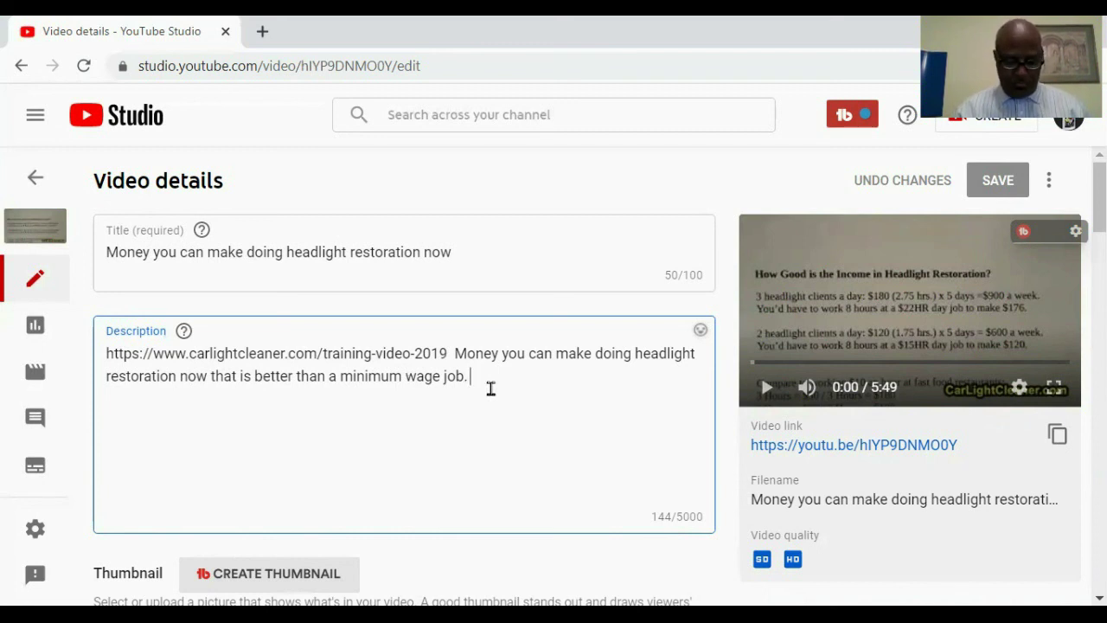
pyautogui.write("How do I promote my headlight restoration business to get more clients? Answer: With a unique magnet business card that sticks to the car door of prospect clients car. This biz card has a QR Code that spends no time getting your clients to your website and can't get lost when the prospect clients sticks it to his refrigerator. The card can be formatted to any kind of business you have for a similar result to get clients. Get the magnet car door signs and businesses cards graphics for vistaprint.com to produce for you at my site: https://freelancesigndesigner.com/ Learn also how to get your business found by local residents by registering your business in Google Map. https://how2walkthruvideos.com/")
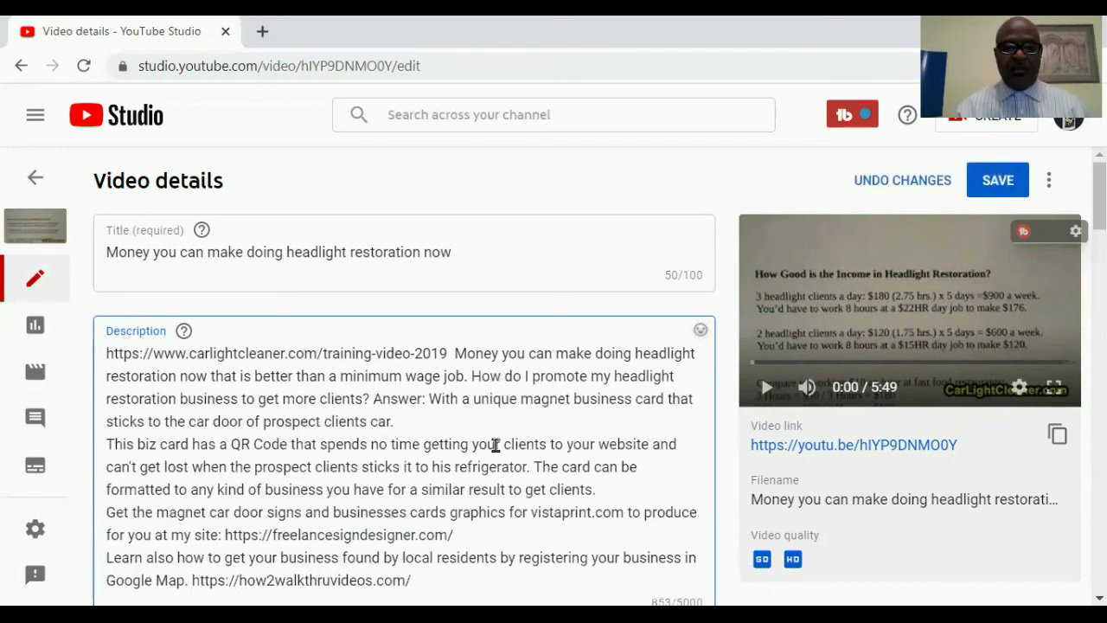
# Step: Insert a line break before "How do I promote my headlight restoration business" so the promotion starts on its own line
pyautogui.scroll(-1, 498, 448)
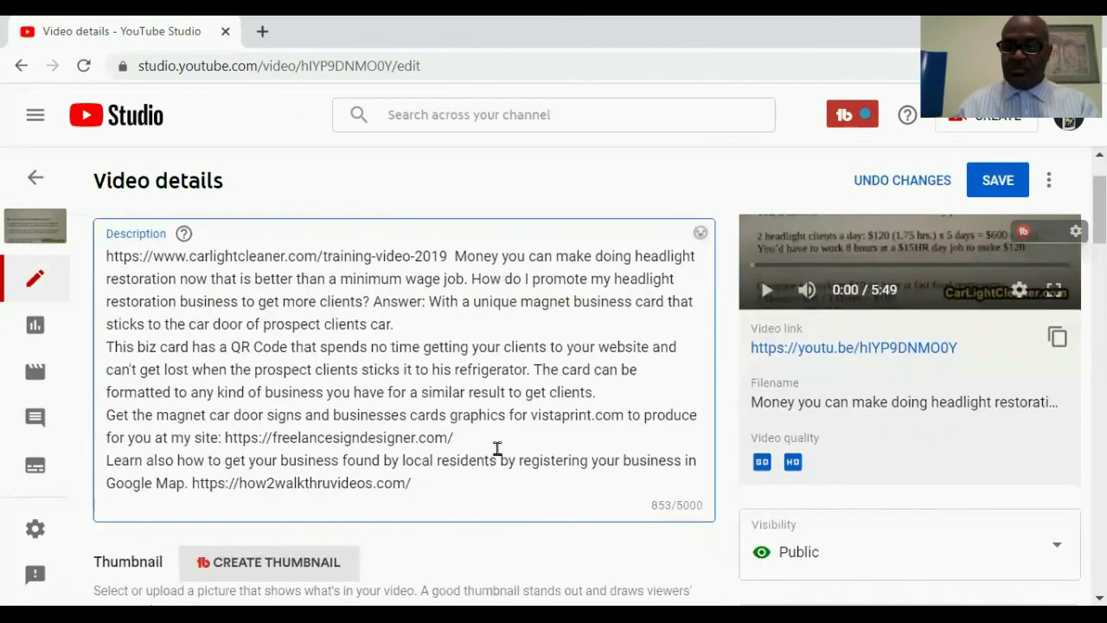
pyautogui.scroll(1, 498, 448)
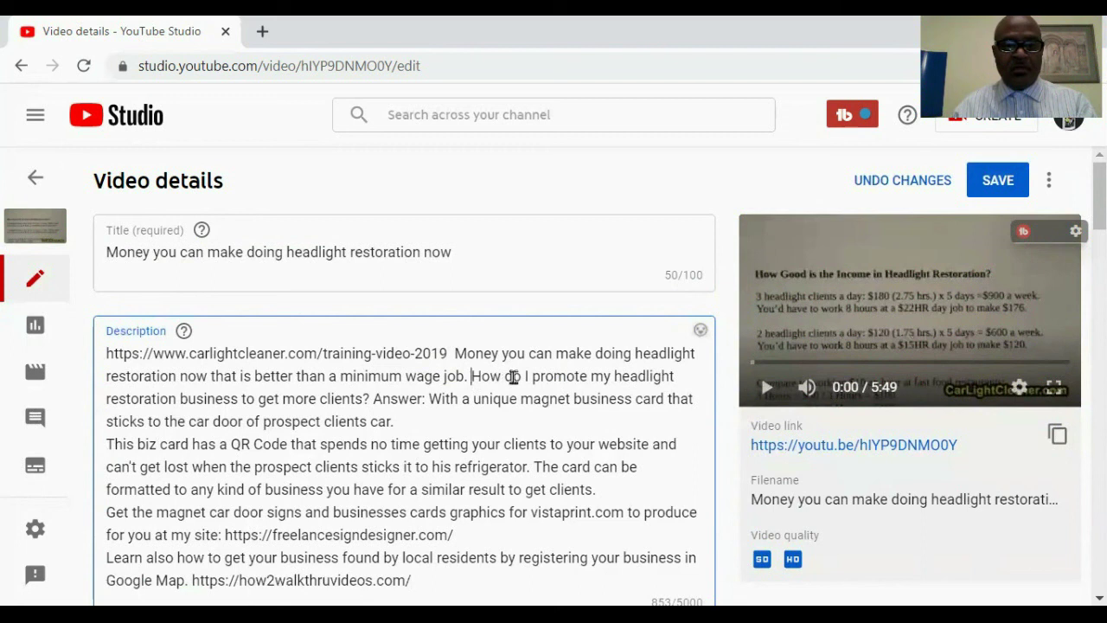
pyautogui.press('Return')
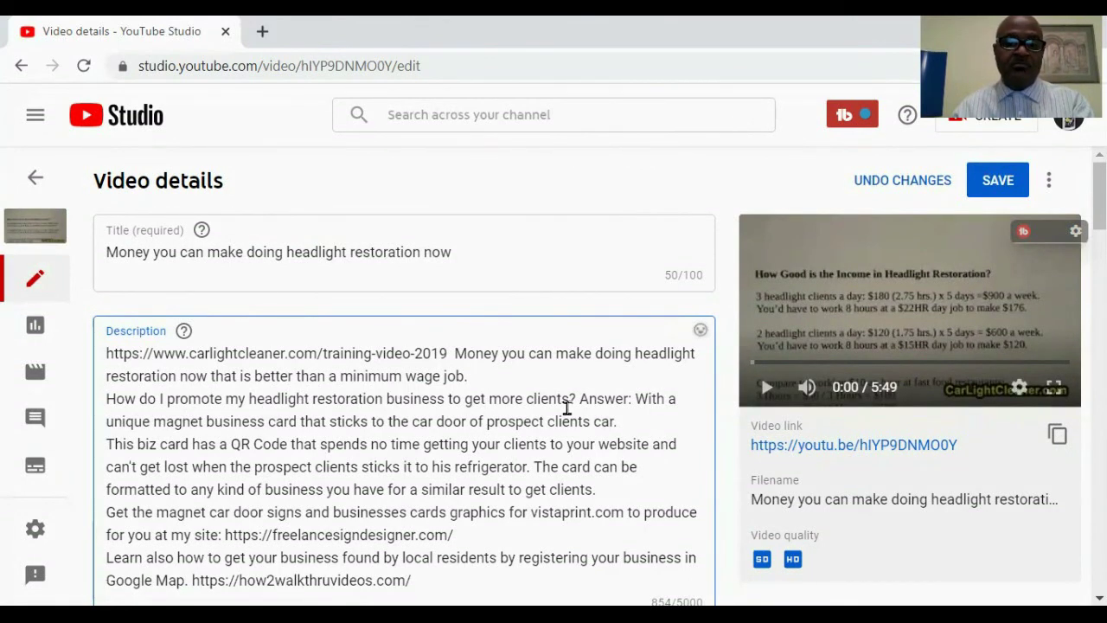
# Step: Review the full description, including the QR code business card, freelancesigndesigner.com and how2walkthruvideos.com paragraphs, against the video's title
pyautogui.scroll(-1, 567, 407)
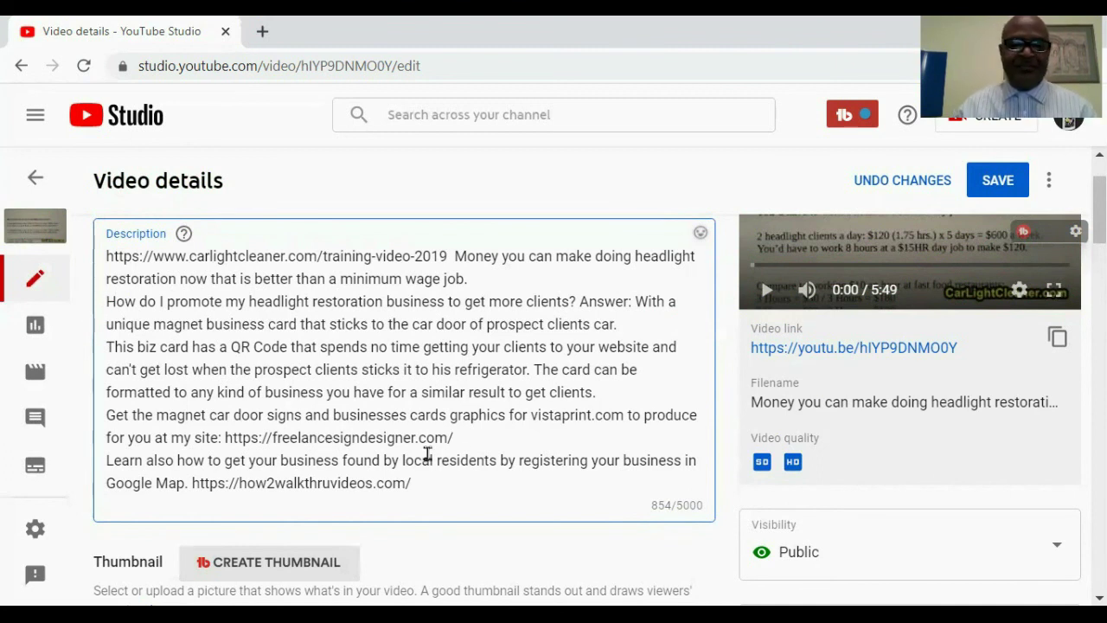
pyautogui.scroll(2, 496, 450)
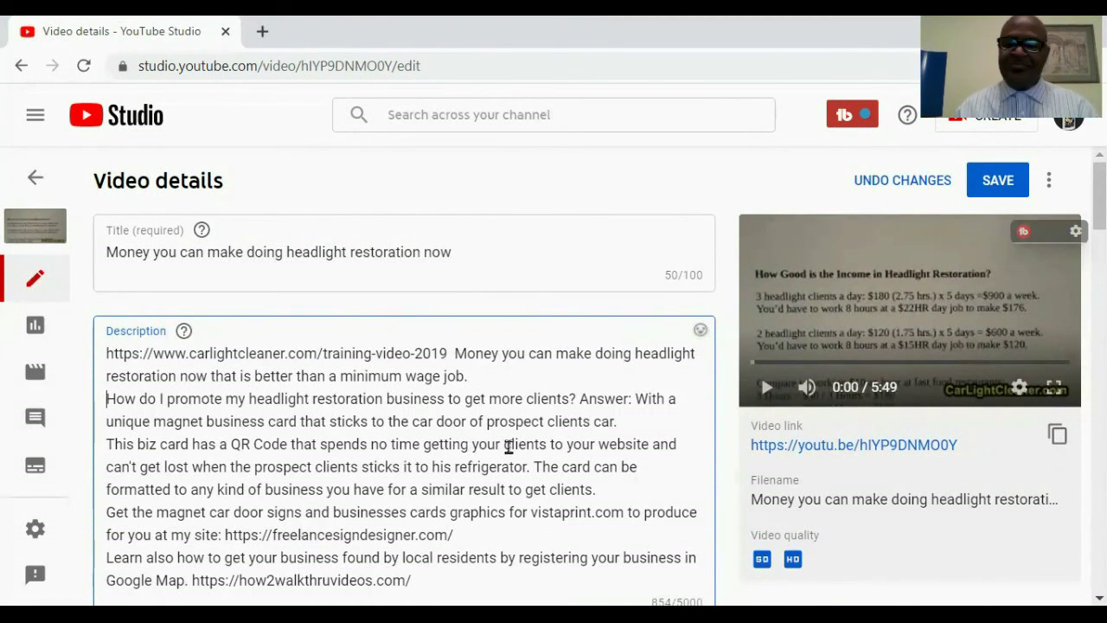
pyautogui.scroll(-1, 509, 448)
pyautogui.scroll(1, 524, 430)
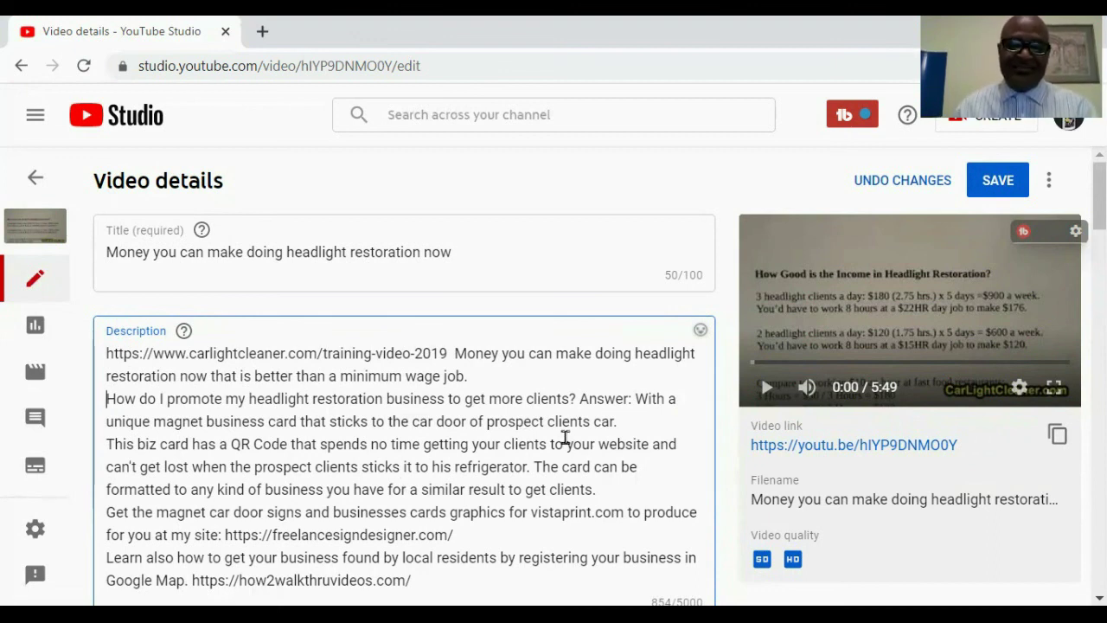
pyautogui.scroll(-1, 565, 438)
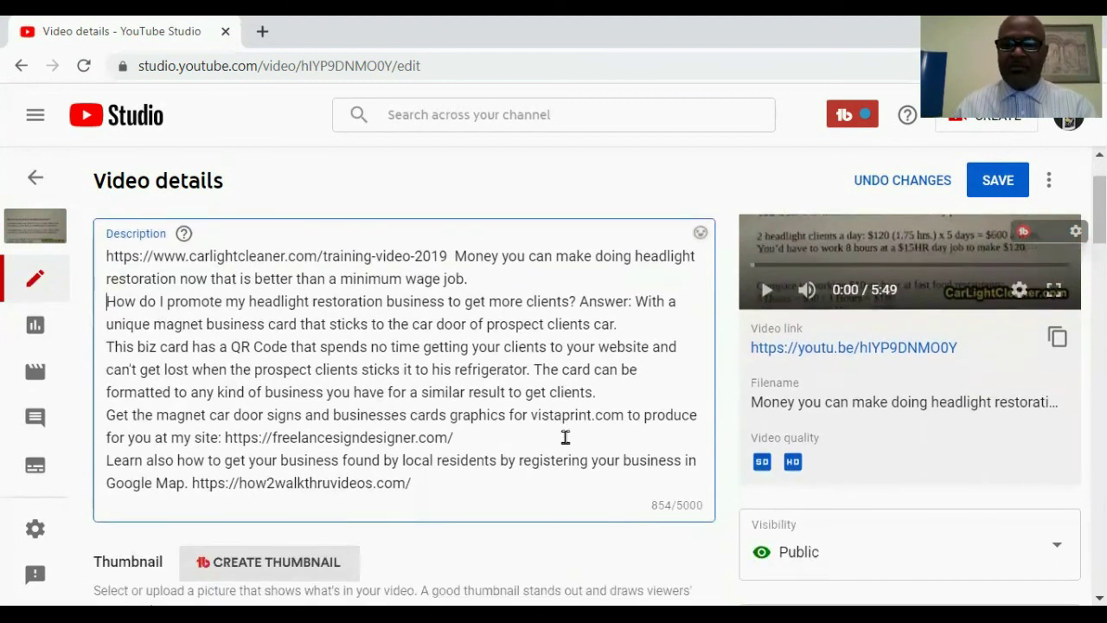
pyautogui.scroll(1, 507, 444)
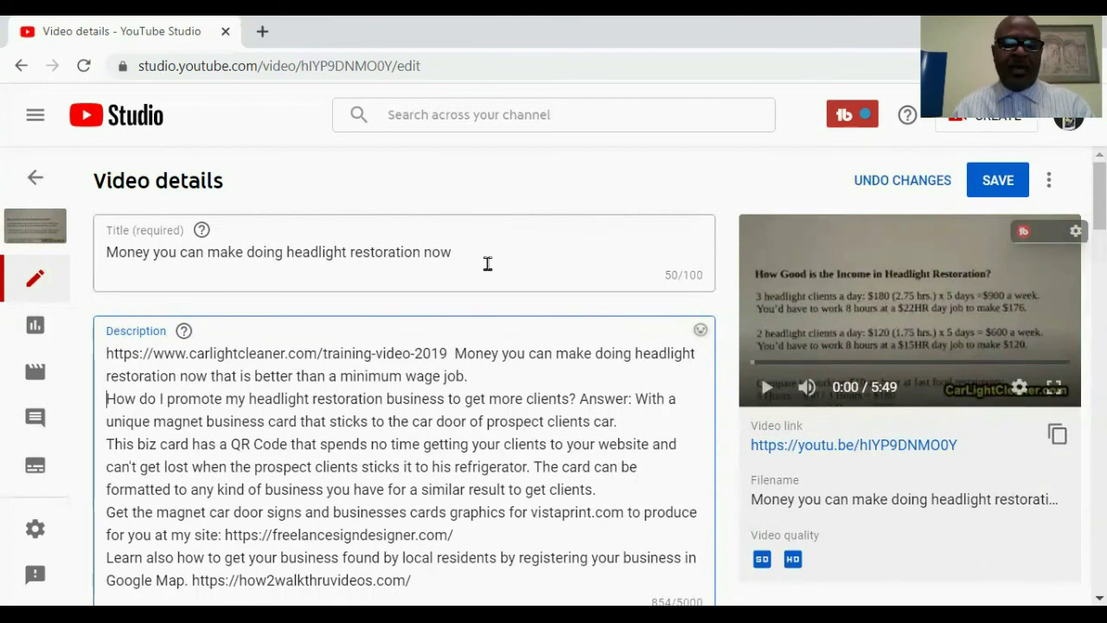
pyautogui.scroll(-3, 487, 315)
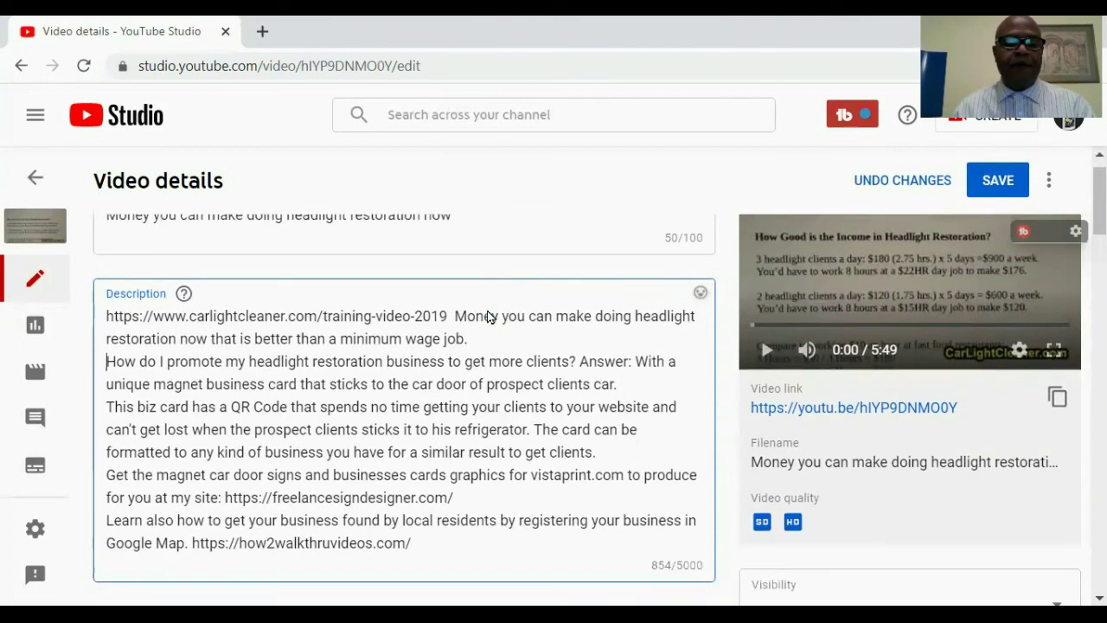
pyautogui.scroll(3, 479, 321)
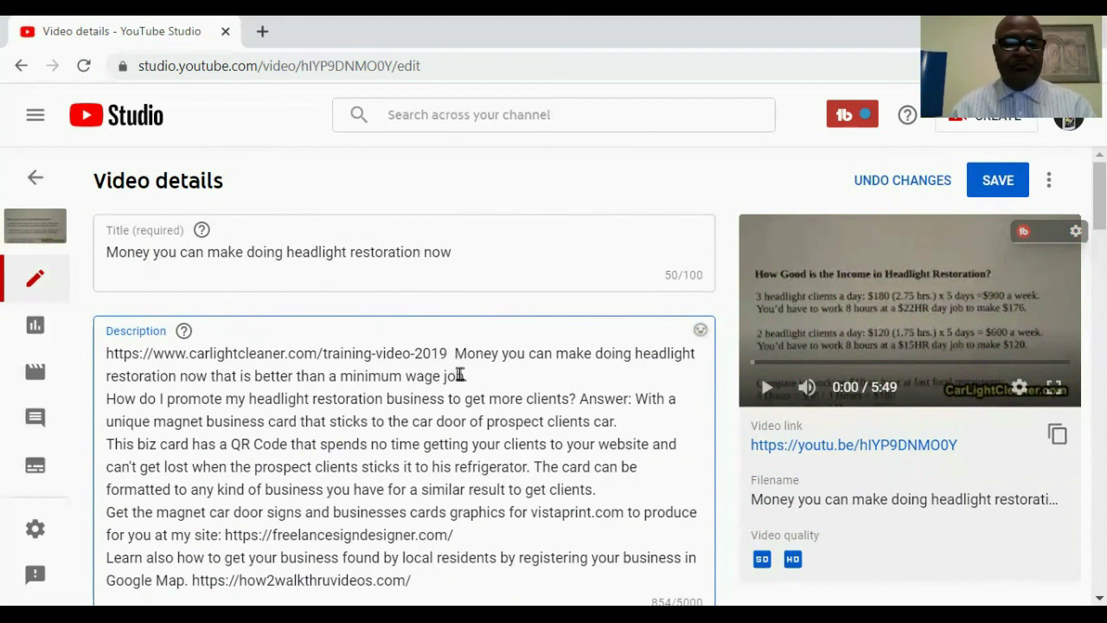
pyautogui.scroll(-2, 459, 372)
pyautogui.scroll(2, 459, 378)
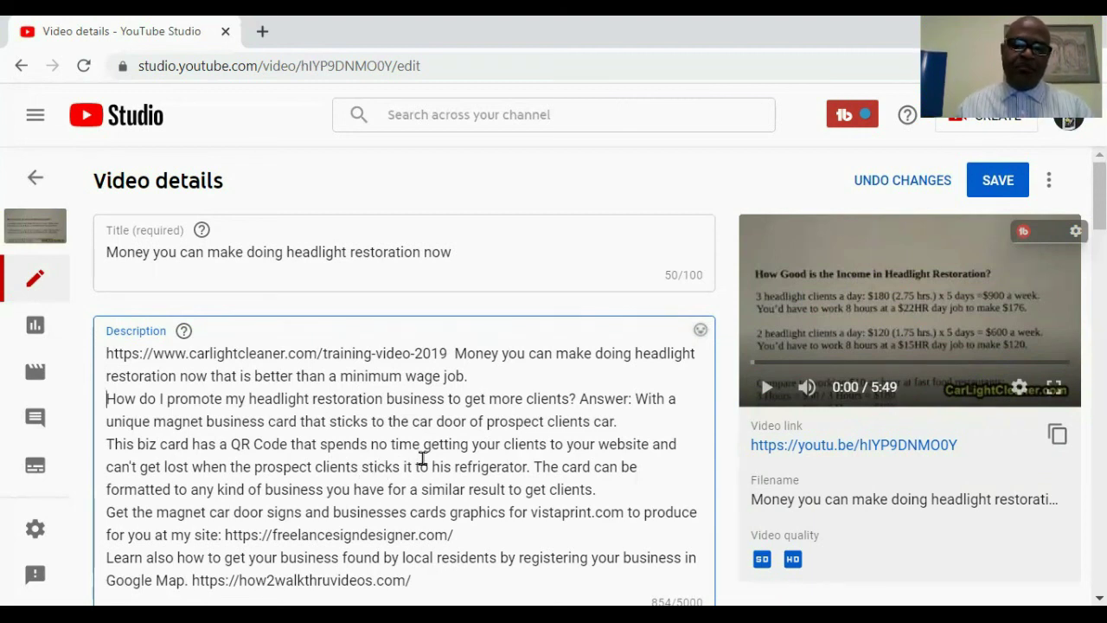
pyautogui.scroll(-1, 422, 459)
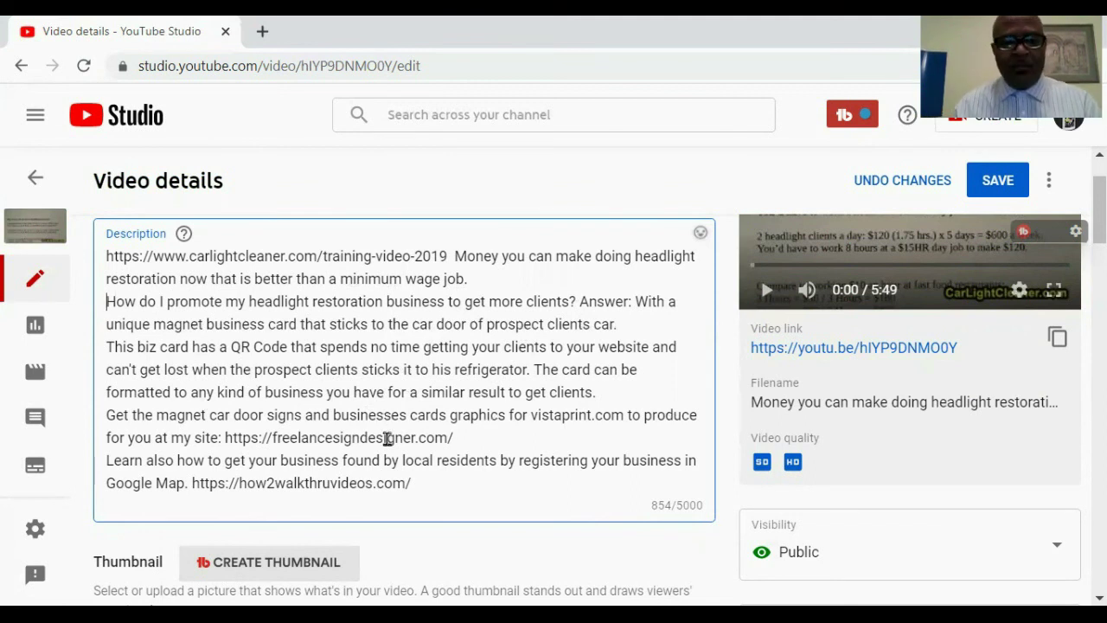
pyautogui.scroll(1, 385, 438)
pyautogui.scroll(-1, 555, 414)
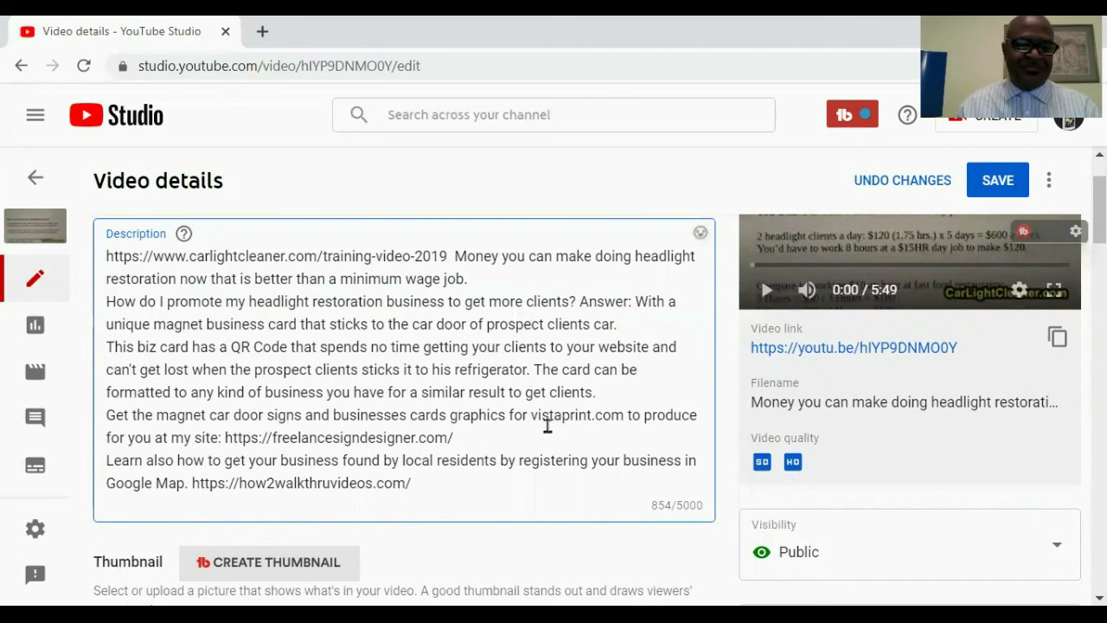
pyautogui.scroll(1, 560, 394)
pyautogui.scroll(-1, 561, 394)
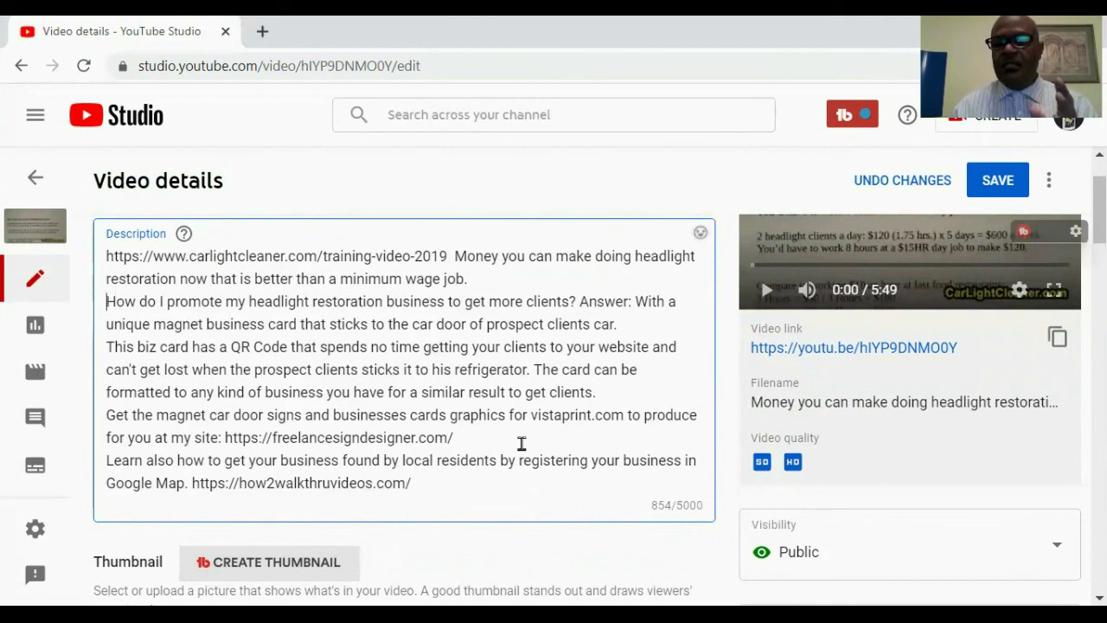
pyautogui.scroll(1, 521, 444)
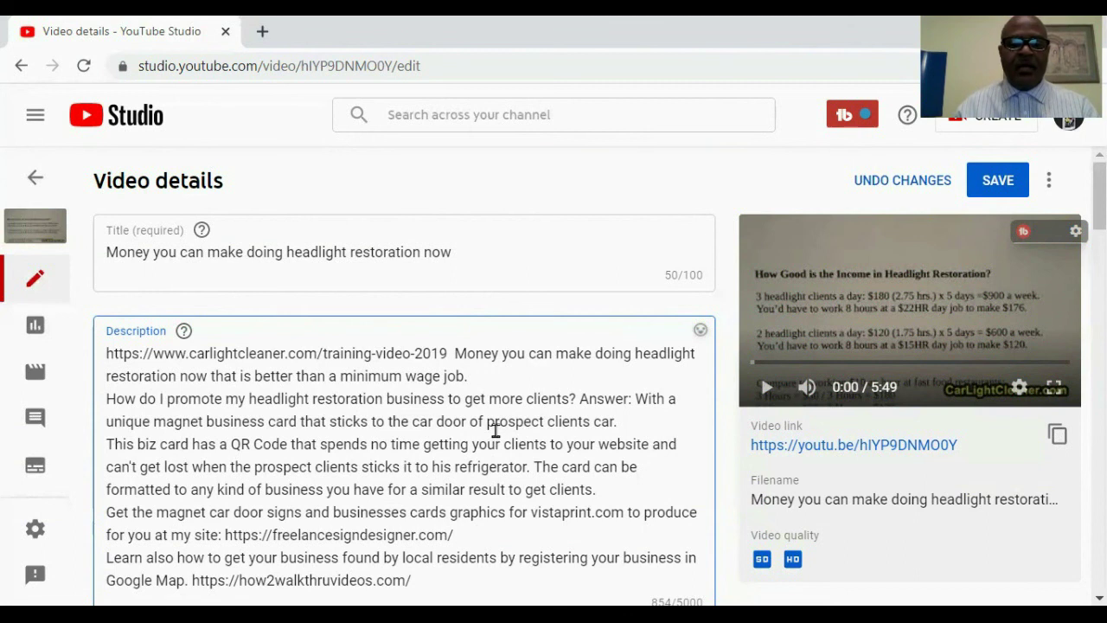
pyautogui.scroll(-1, 500, 433)
pyautogui.scroll(1, 503, 432)
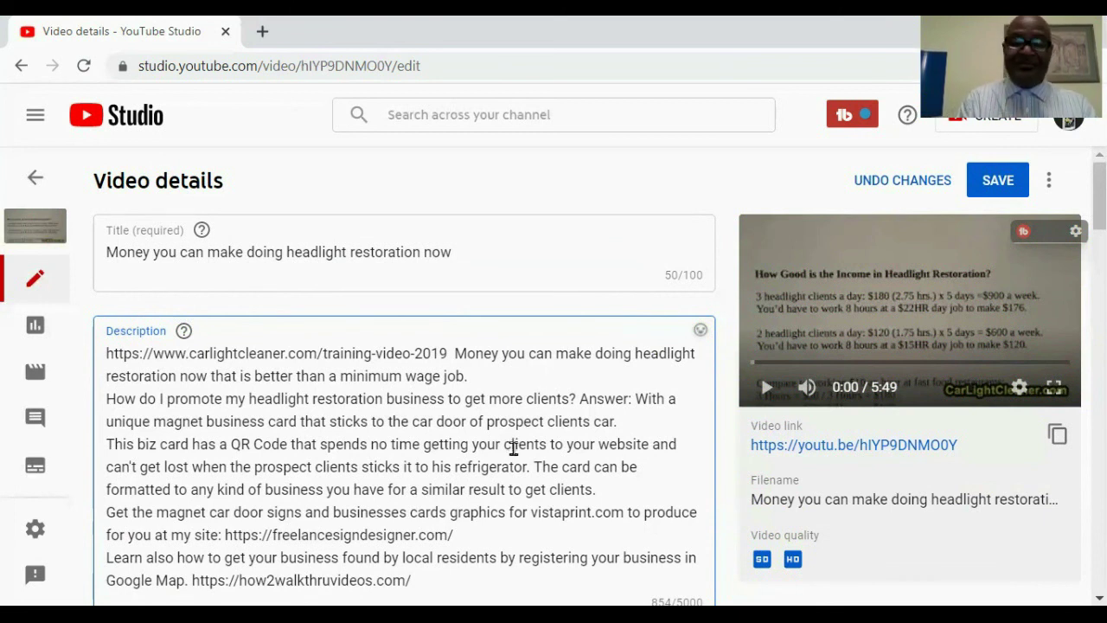
pyautogui.scroll(-1, 537, 459)
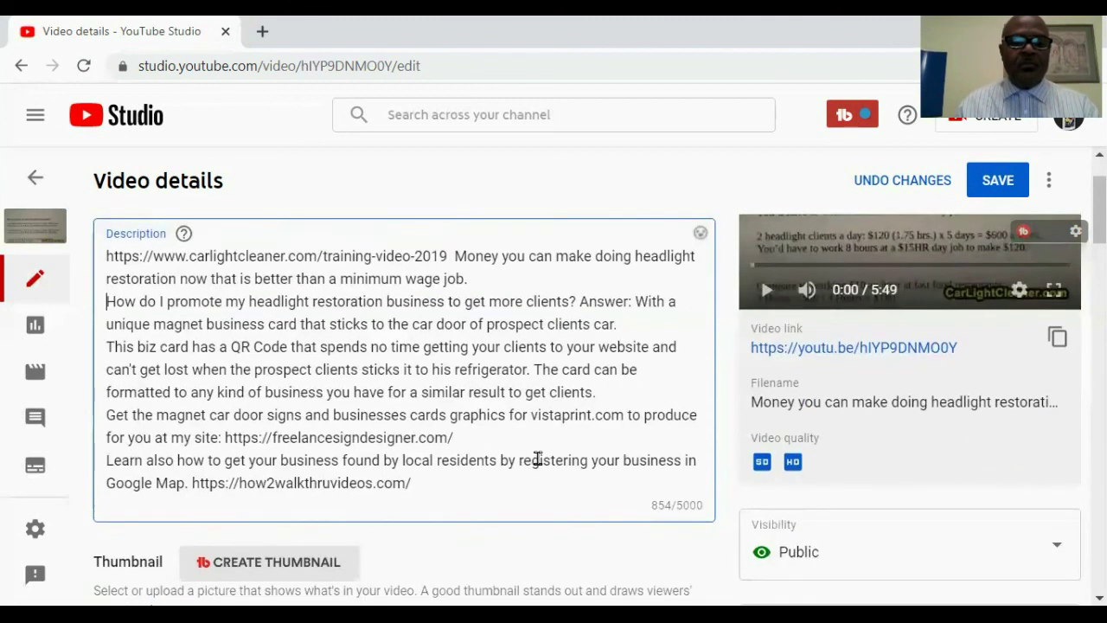
pyautogui.scroll(1, 536, 461)
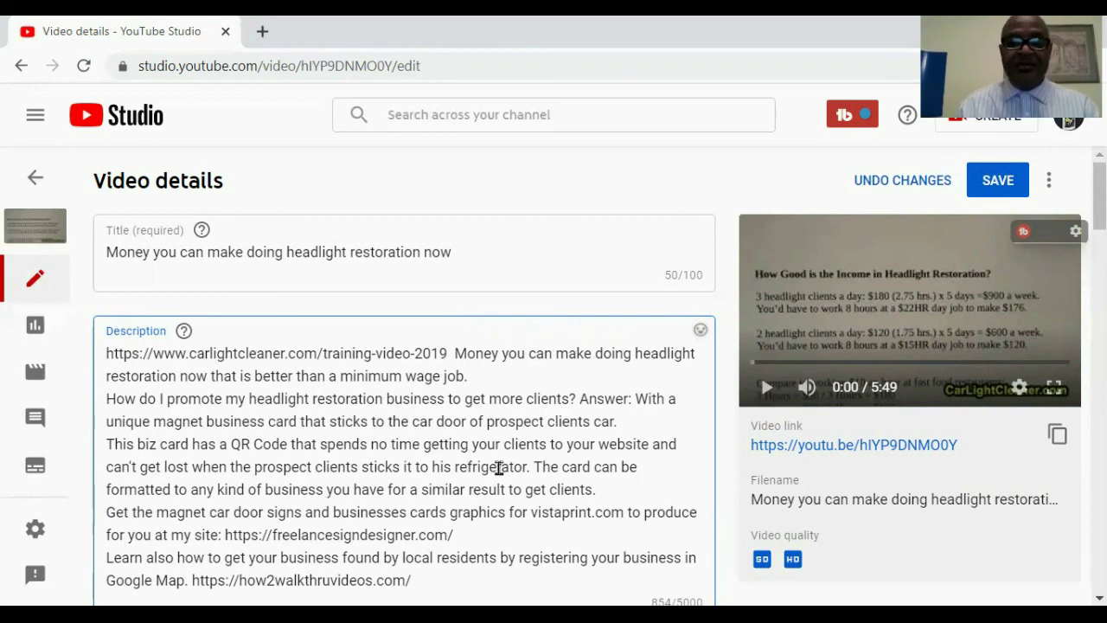
pyautogui.scroll(-1, 499, 468)
pyautogui.scroll(-1, 499, 468)
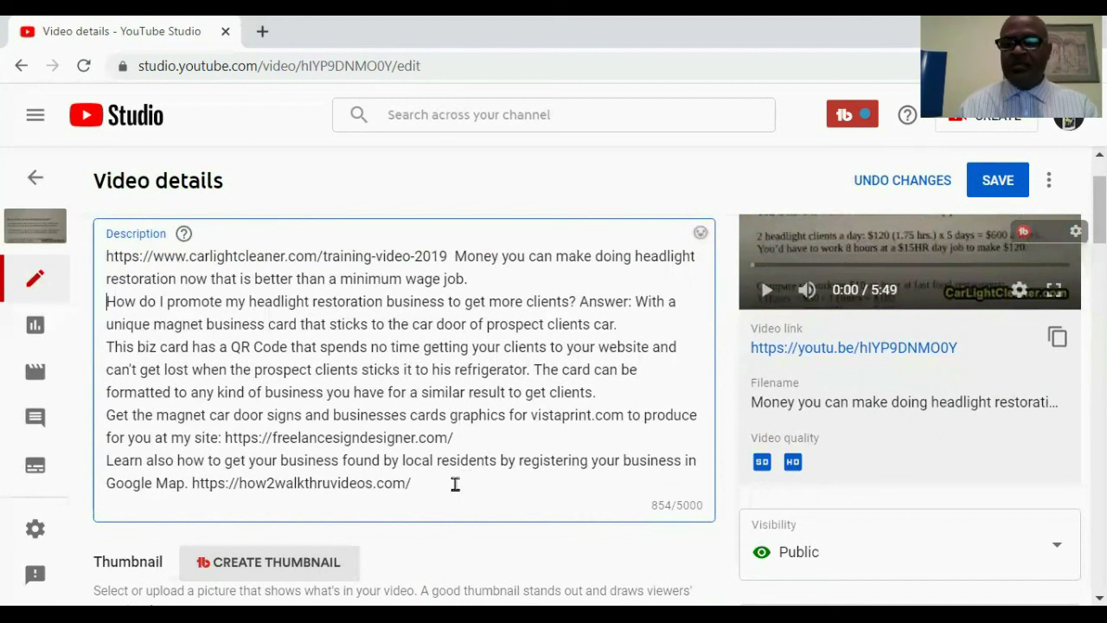
pyautogui.scroll(1, 454, 480)
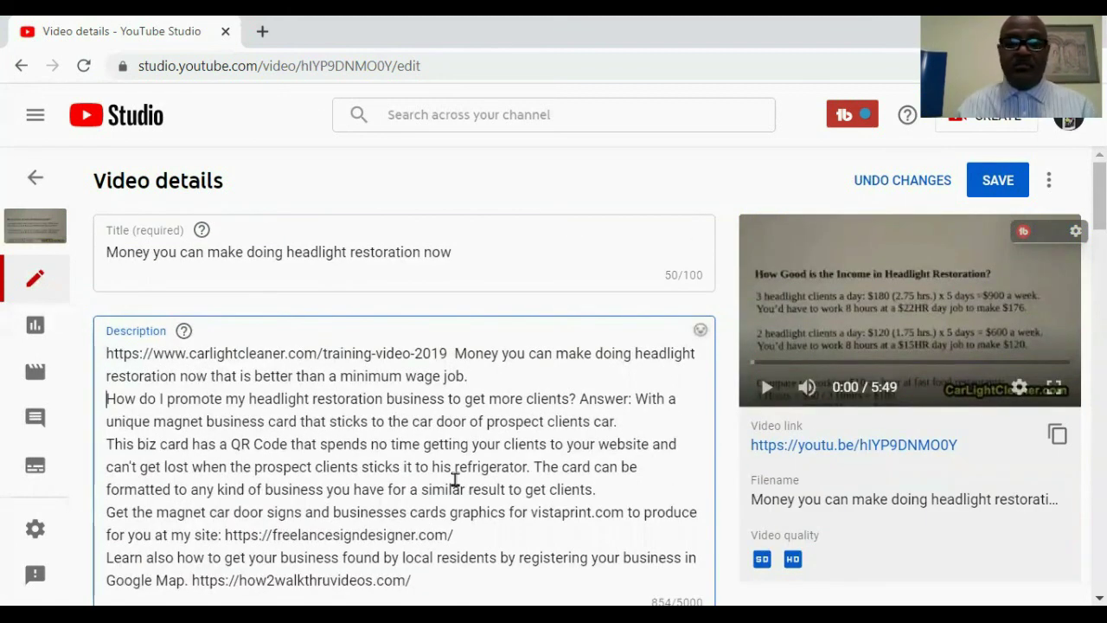
pyautogui.scroll(-1, 483, 460)
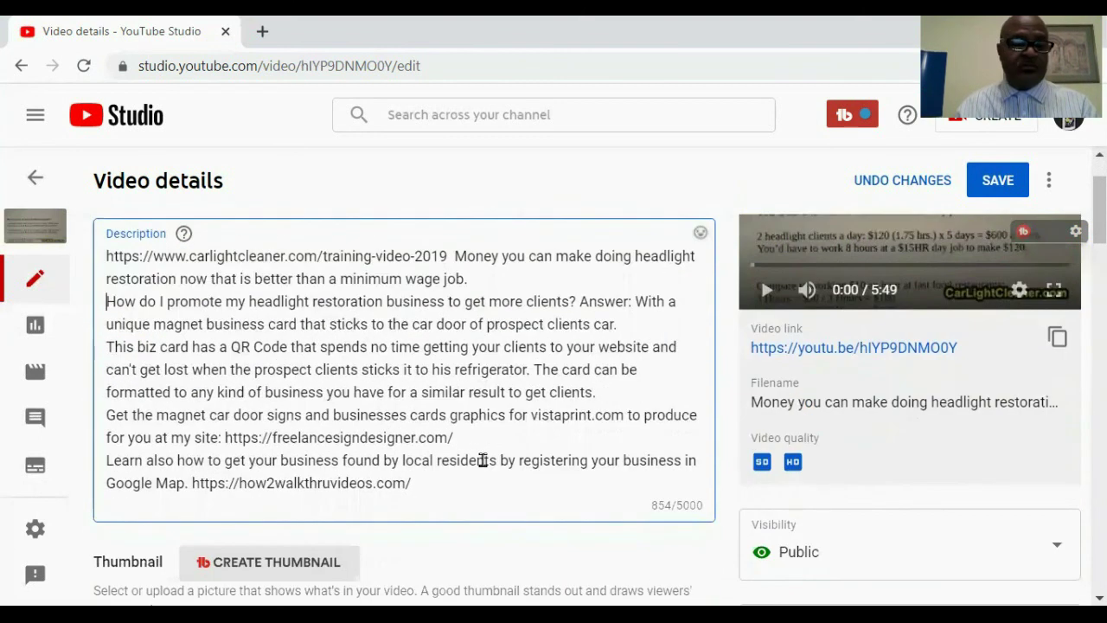
pyautogui.scroll(1, 483, 460)
pyautogui.scroll(-1, 482, 460)
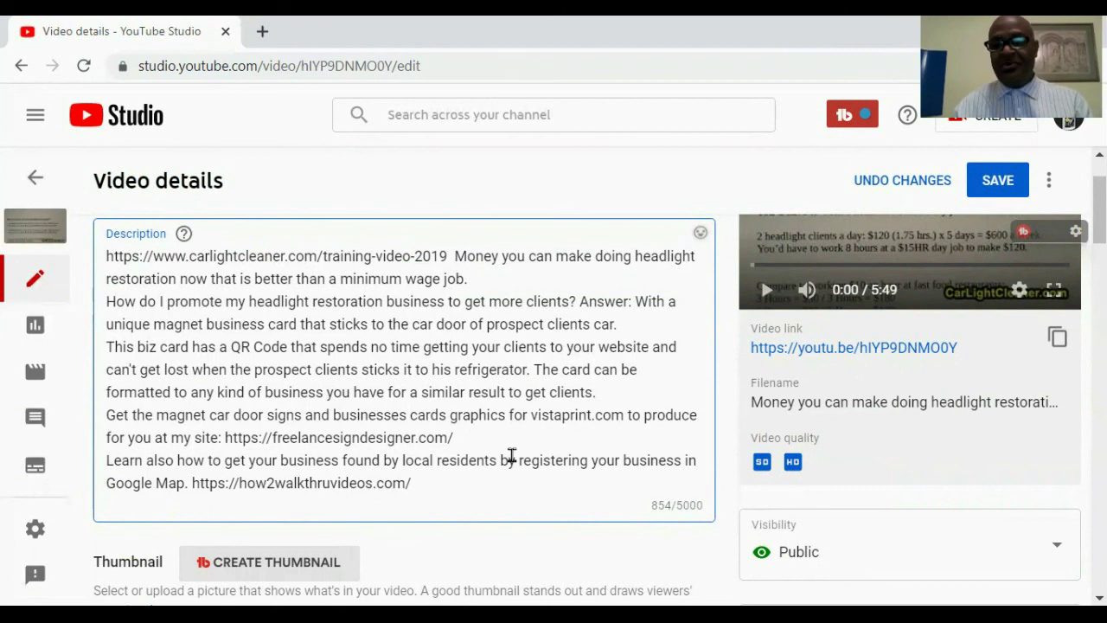
pyautogui.scroll(1, 513, 457)
pyautogui.scroll(-1, 512, 457)
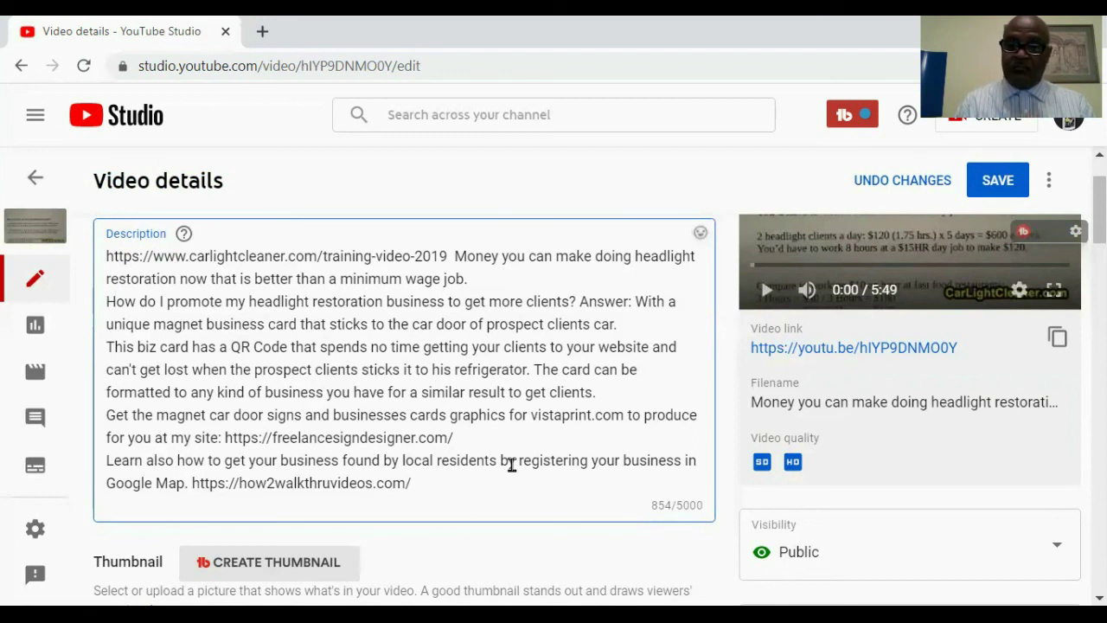
pyautogui.scroll(1, 484, 452)
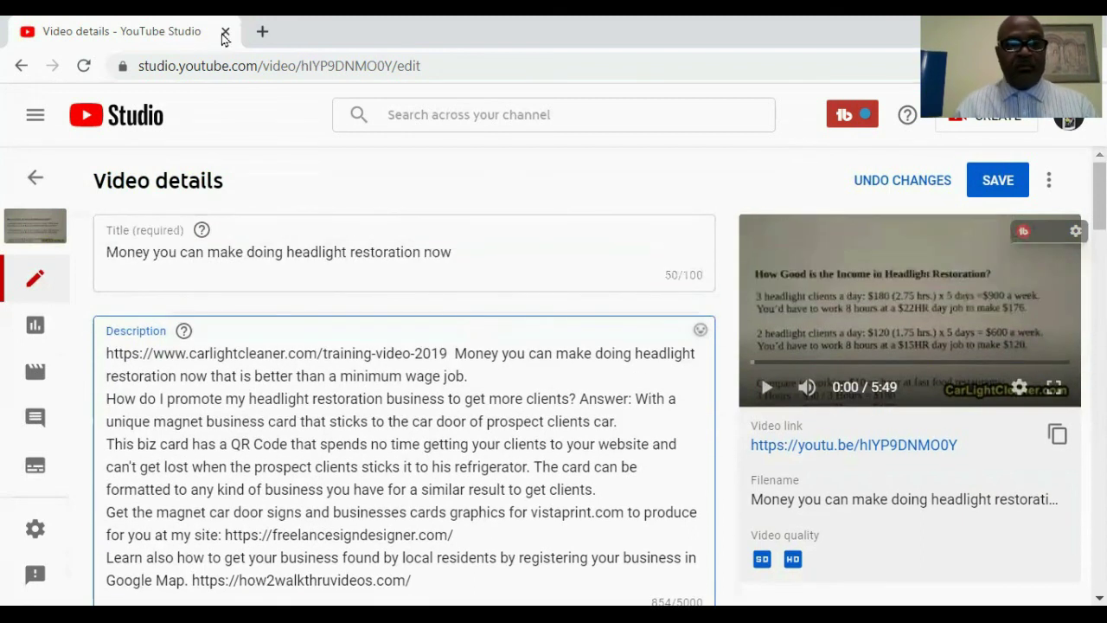
# Step: Open the how2walkthruvideos.com home page in a new browser tab
pyautogui.click(262, 31)
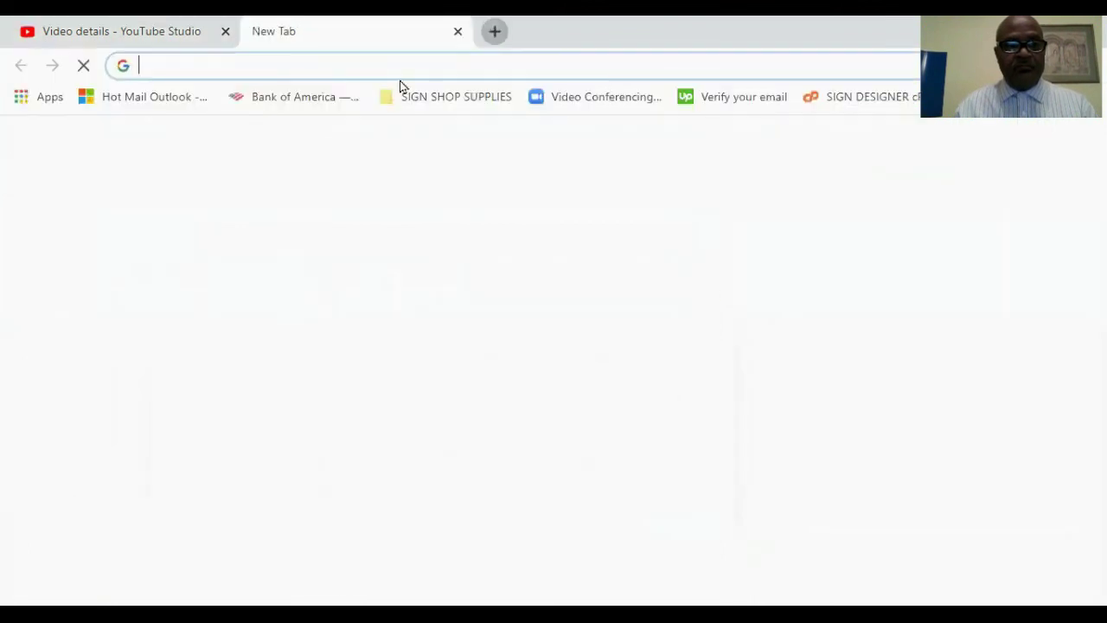
pyautogui.click(236, 70)
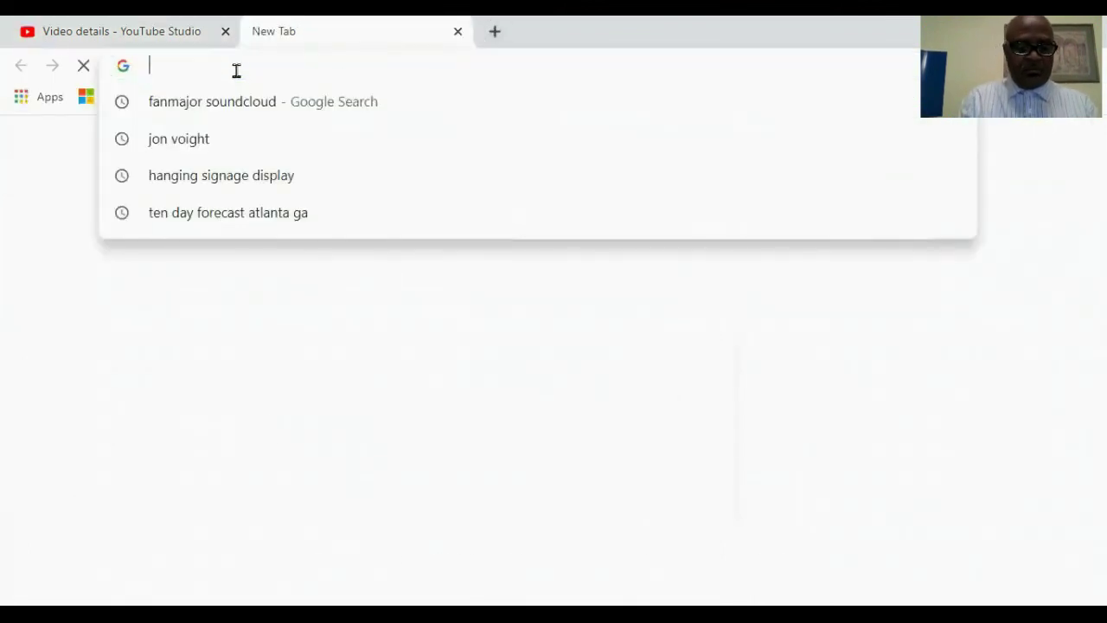
pyautogui.write('h')
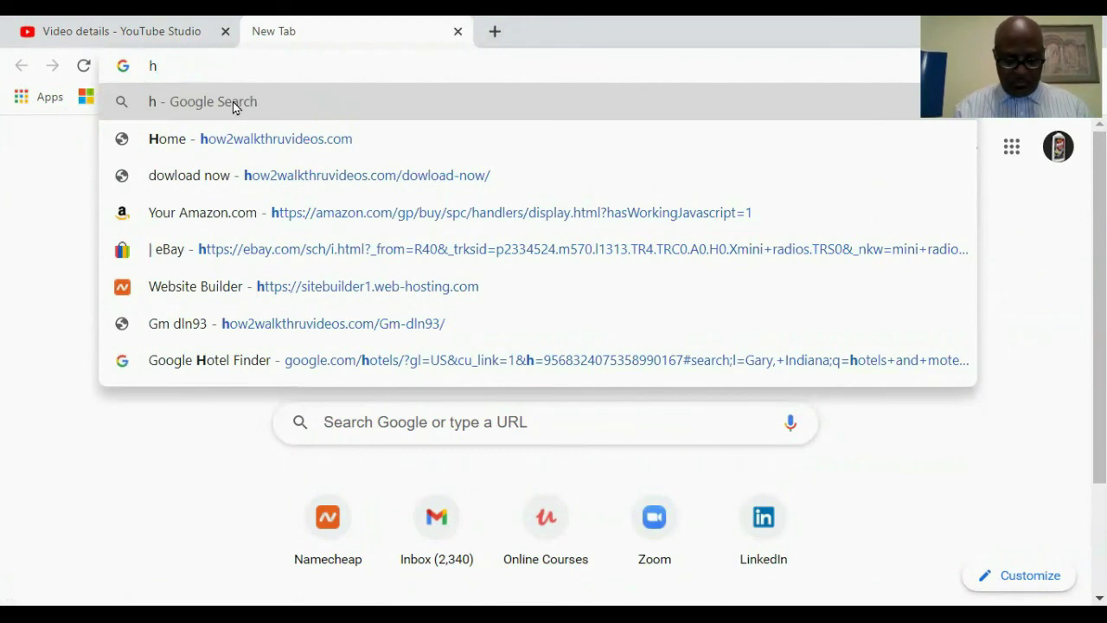
pyautogui.write('ow')
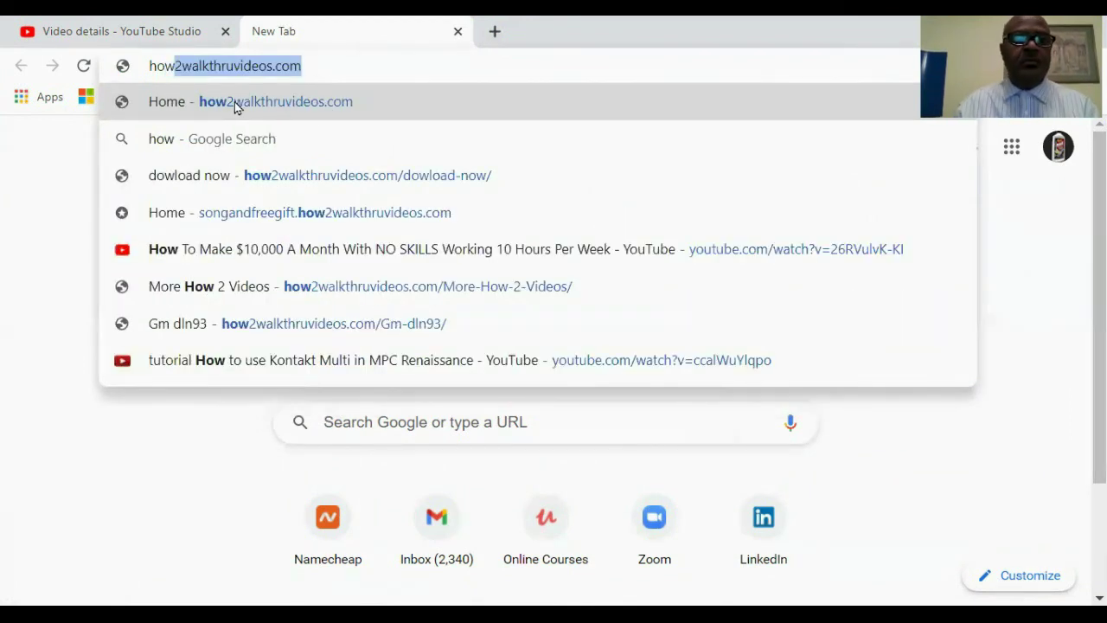
pyautogui.press('Return')
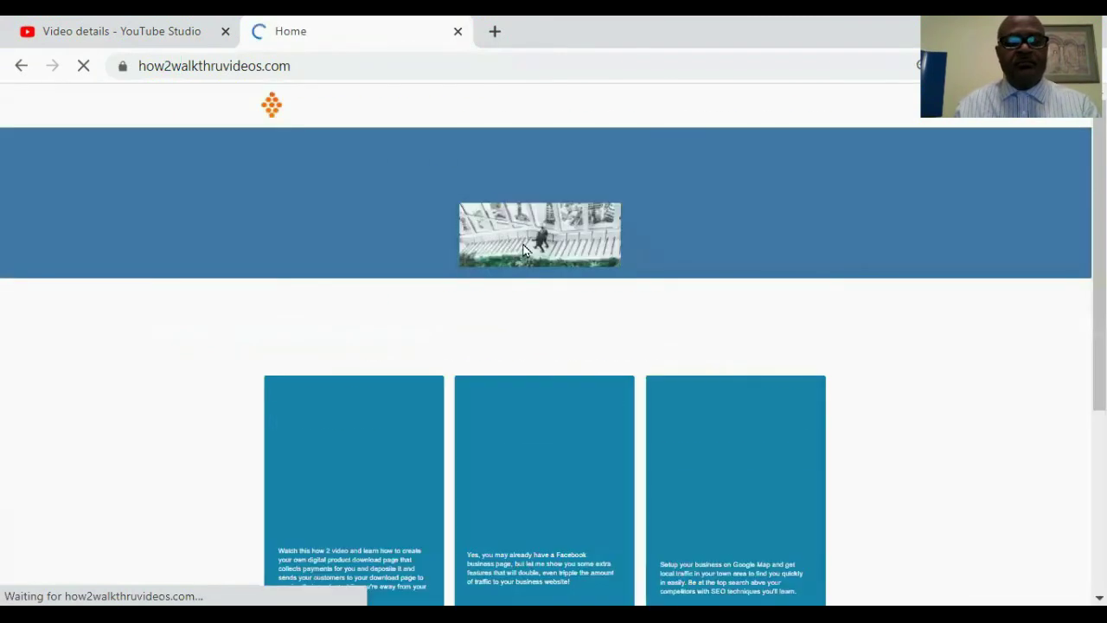
# Step: Look over the home page's download-page, Facebook traffic and Google Map video offers, and close the site to return to the video details
pyautogui.scroll(-1, 861, 368)
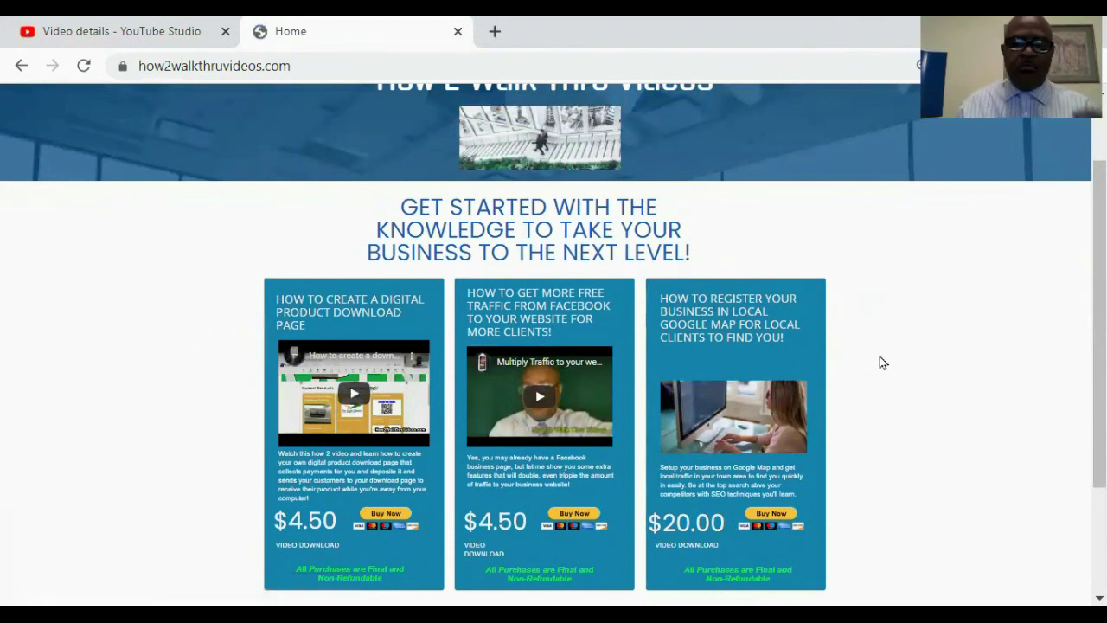
pyautogui.scroll(1, 880, 363)
pyautogui.scroll(-1, 880, 362)
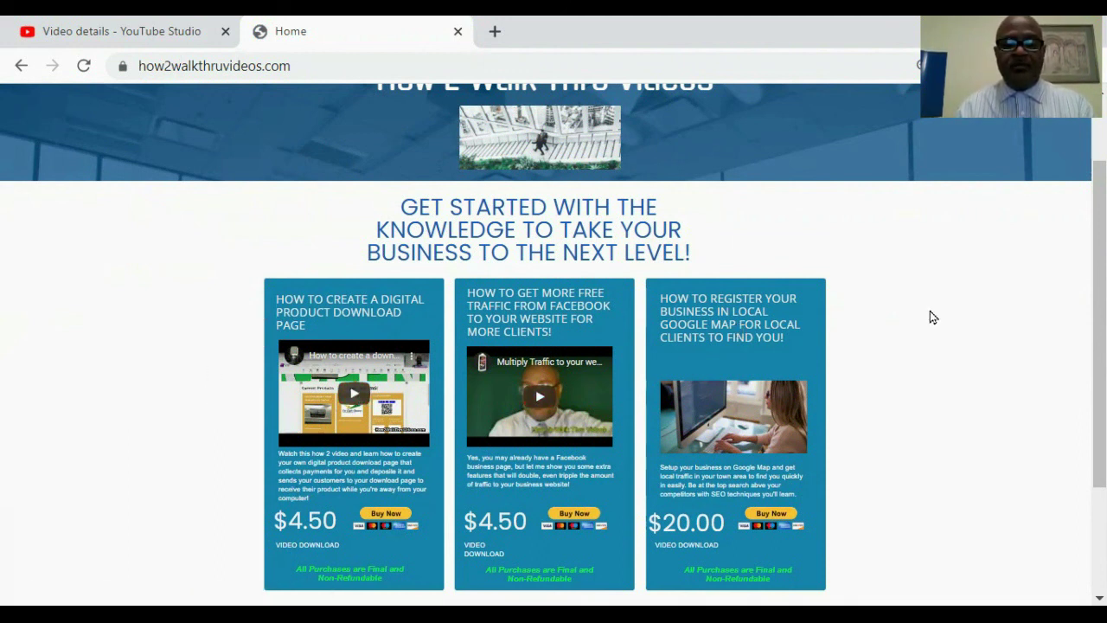
pyautogui.scroll(-1, 933, 318)
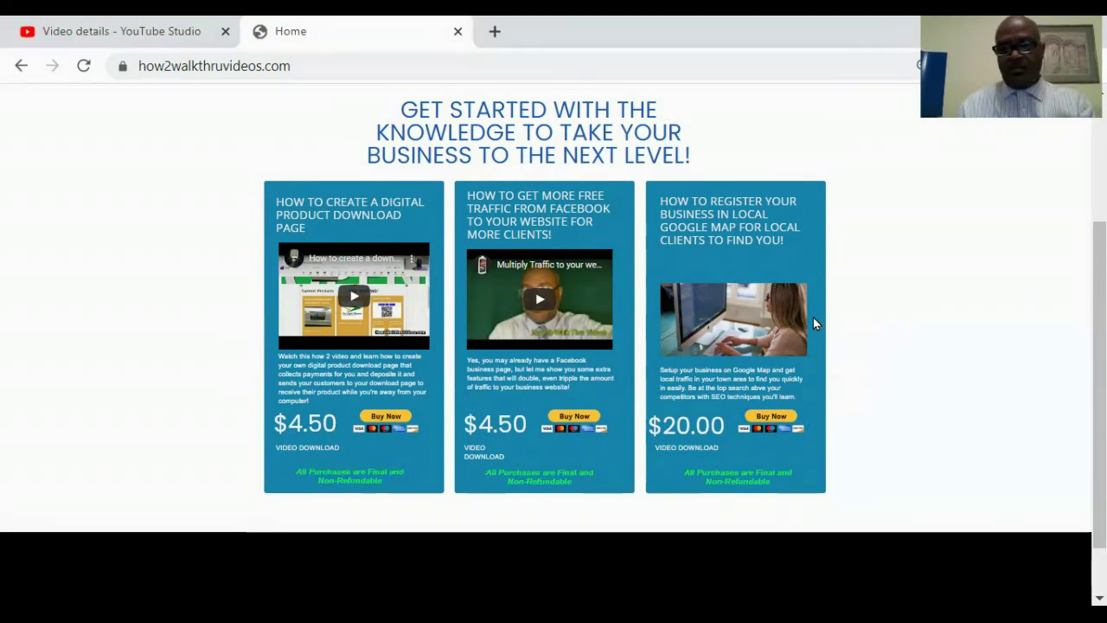
pyautogui.hotkey('ctrl', 'w')
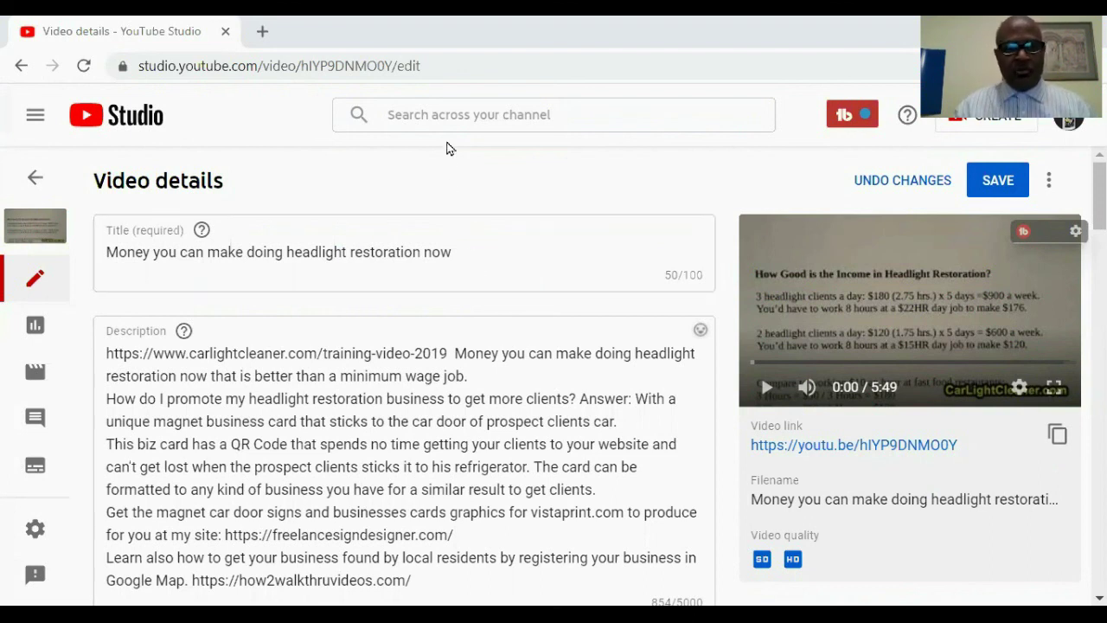
# Step: Search Google for "sign shop near me" in a new browser tab
pyautogui.click(261, 36)
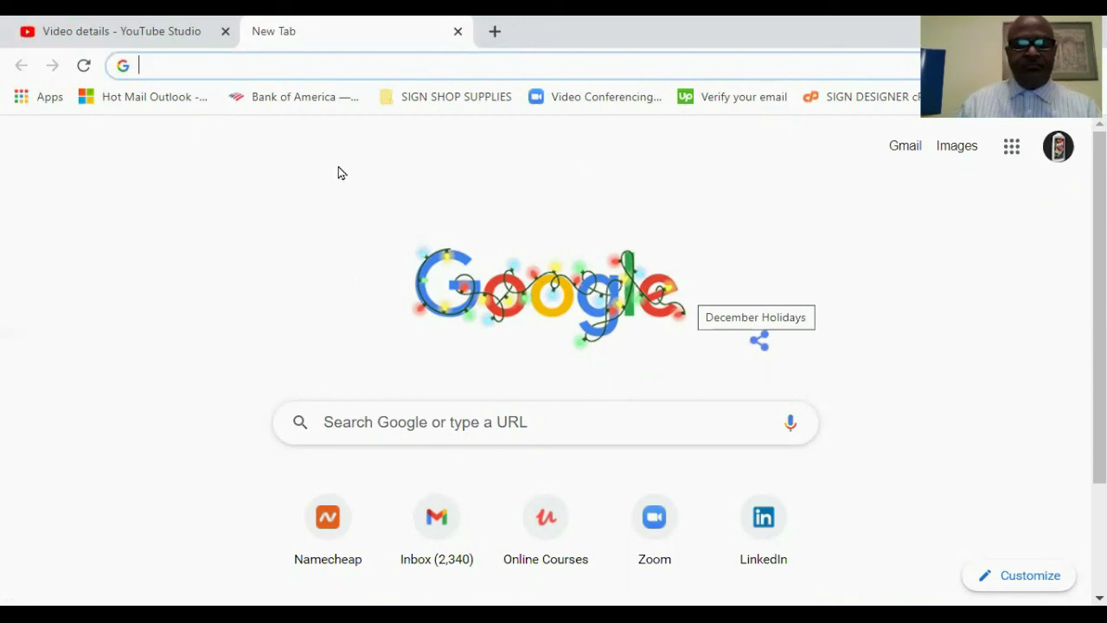
pyautogui.click(175, 69)
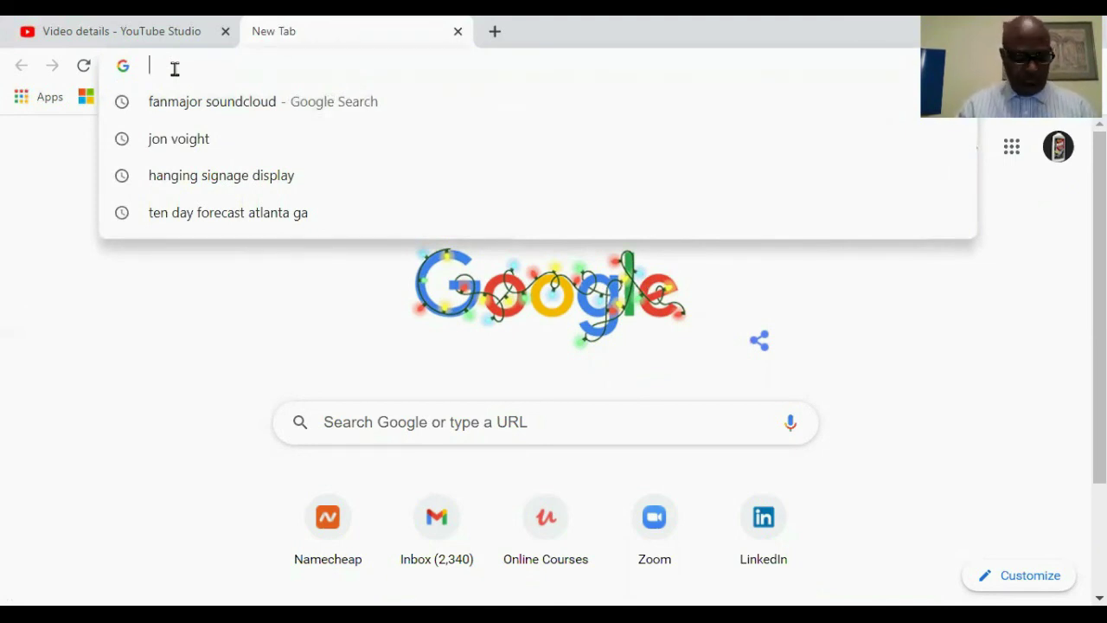
pyautogui.write('sig')
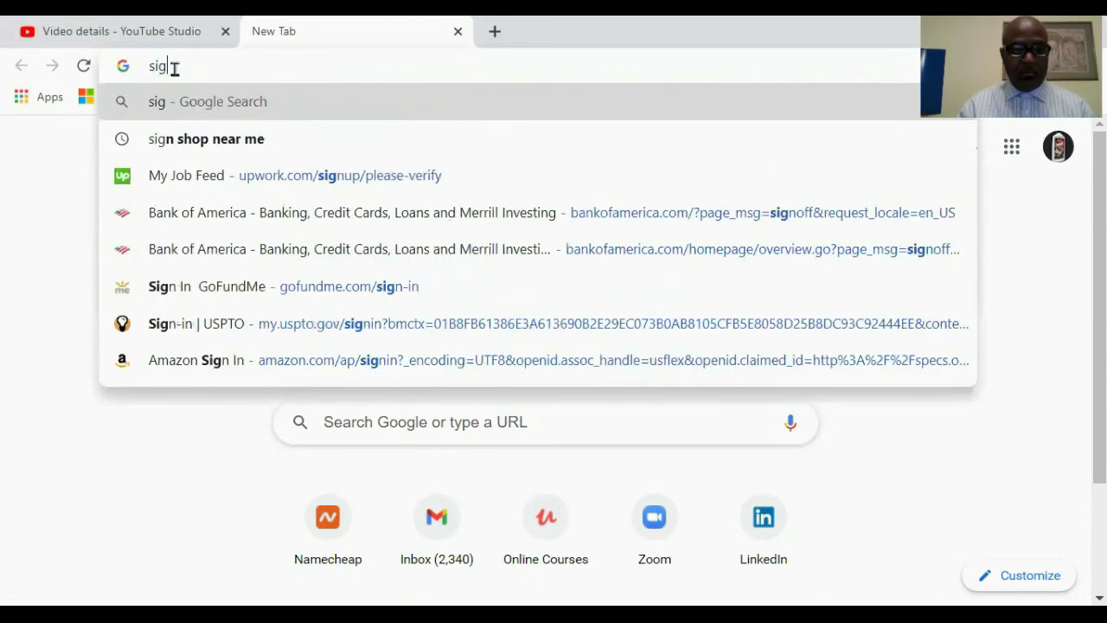
pyautogui.write('n shop')
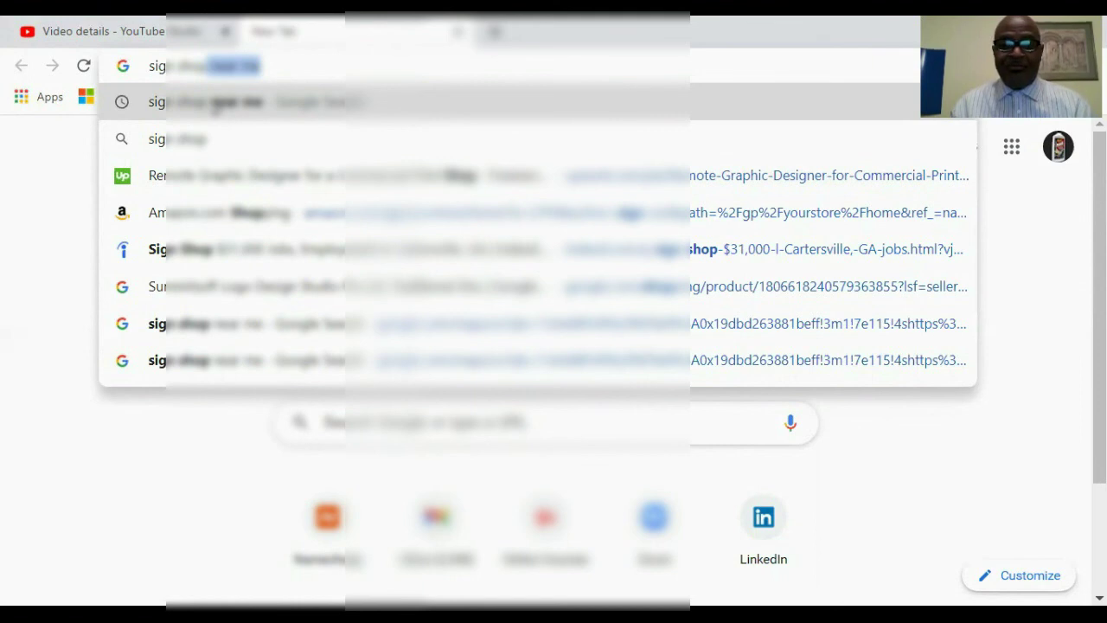
pyautogui.click(213, 104)
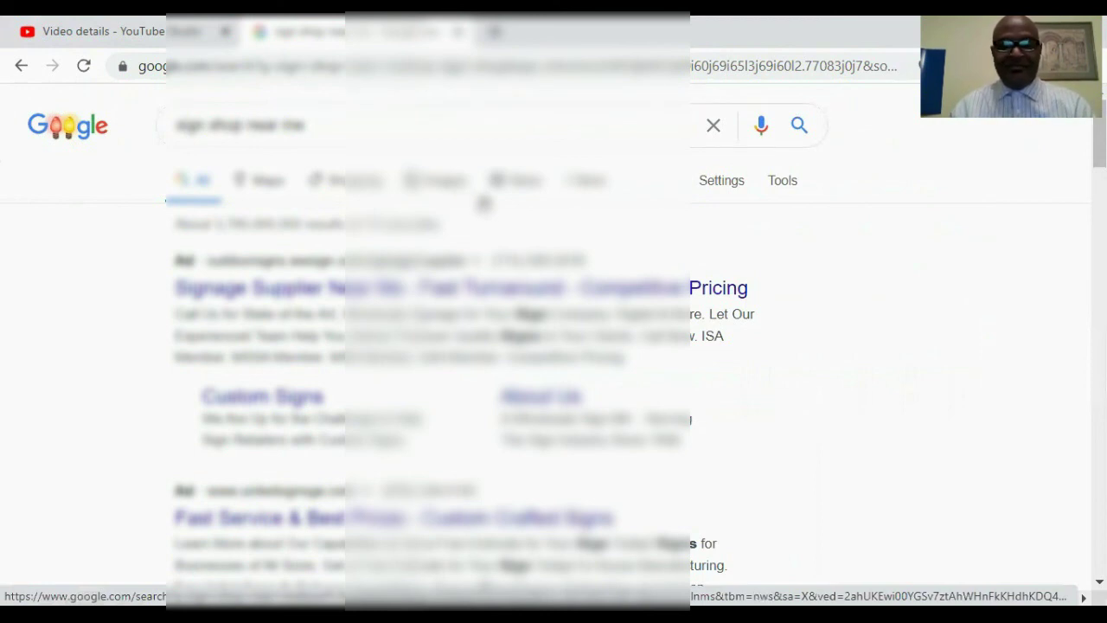
# Step: Examine the local map listings below the ads, comparing the Freelance Sign Design entry with the neighbouring sign shops
pyautogui.click(432, 288)
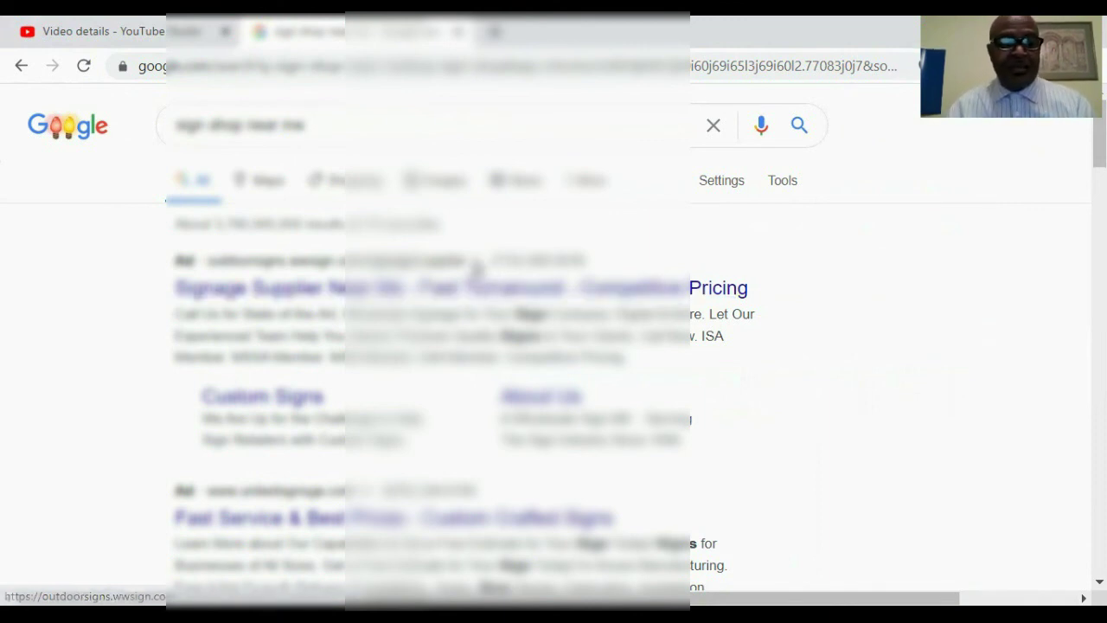
pyautogui.scroll(-3, 462, 269)
pyautogui.scroll(-6, 462, 269)
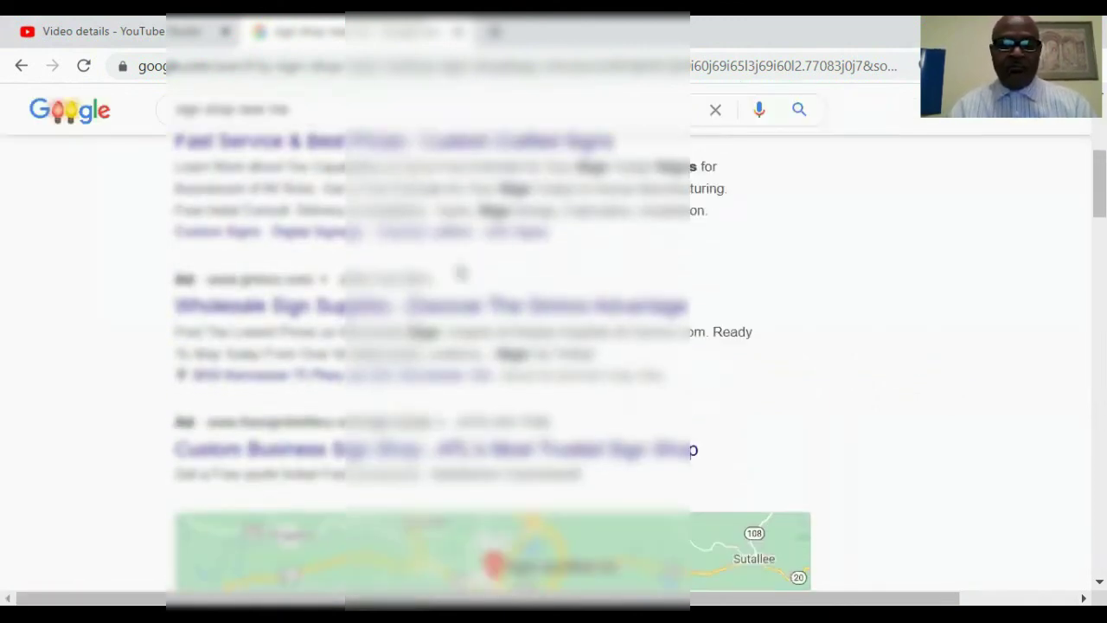
pyautogui.scroll(-2, 458, 264)
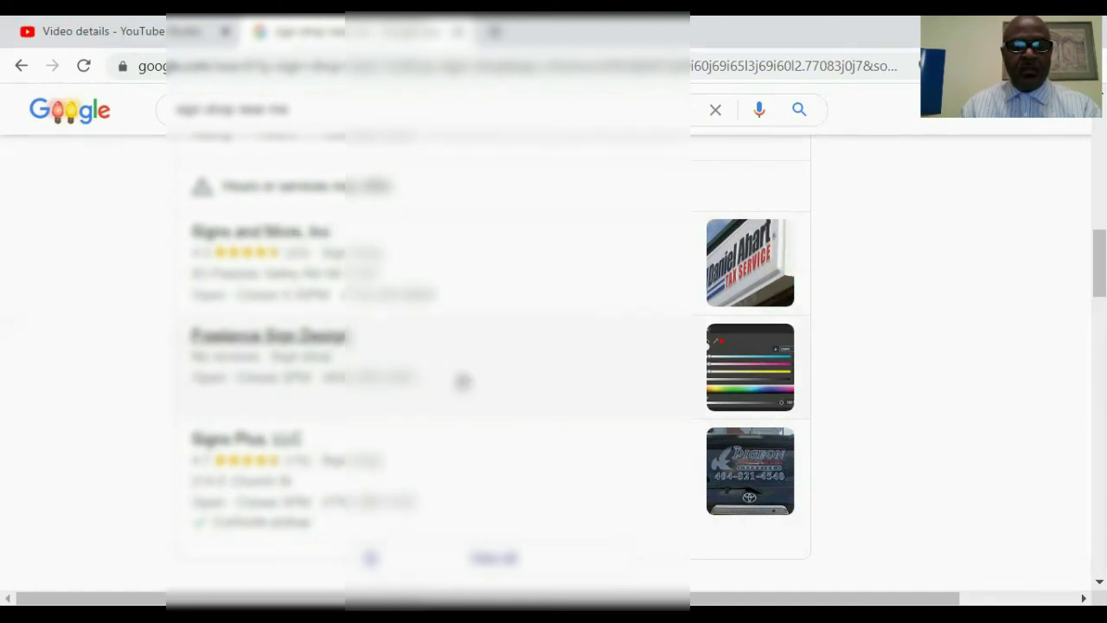
pyautogui.scroll(-1, 463, 381)
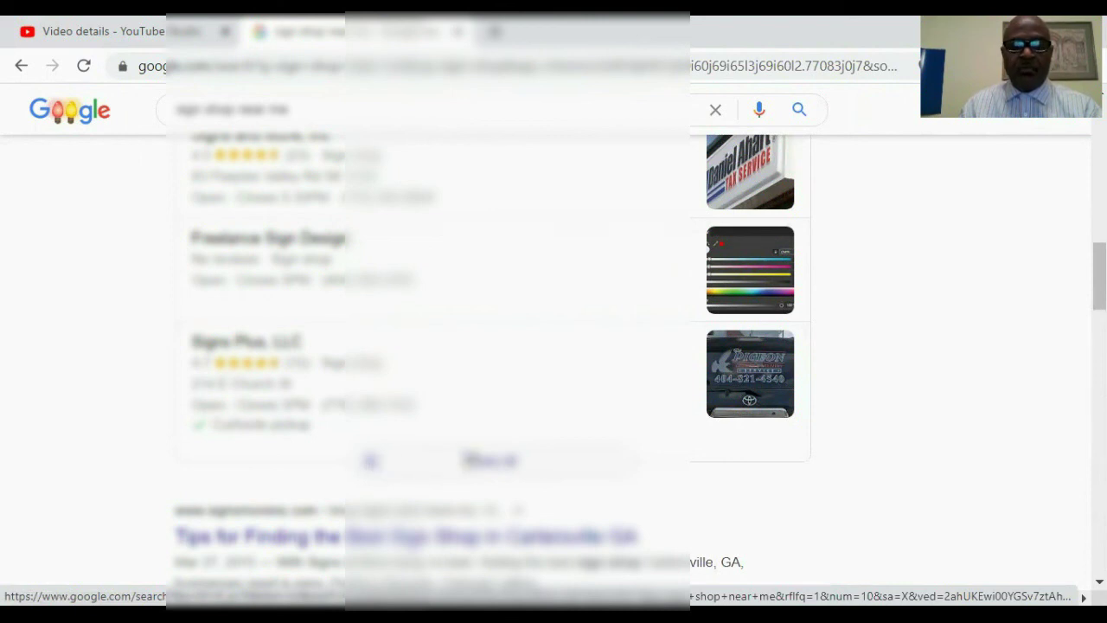
pyautogui.scroll(1, 260, 372)
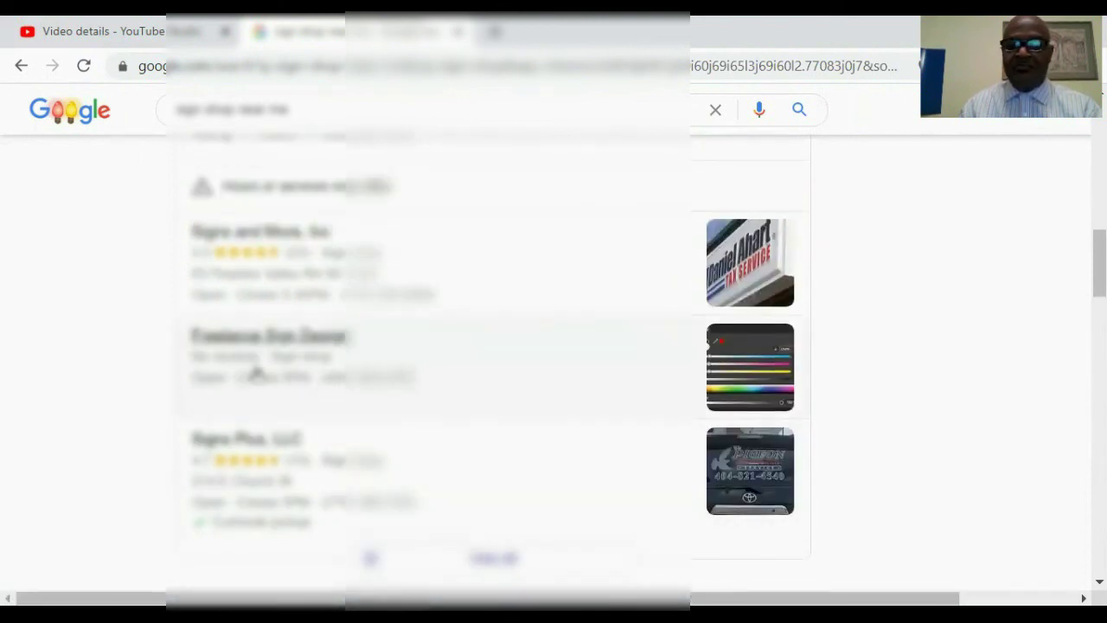
pyautogui.scroll(1, 296, 381)
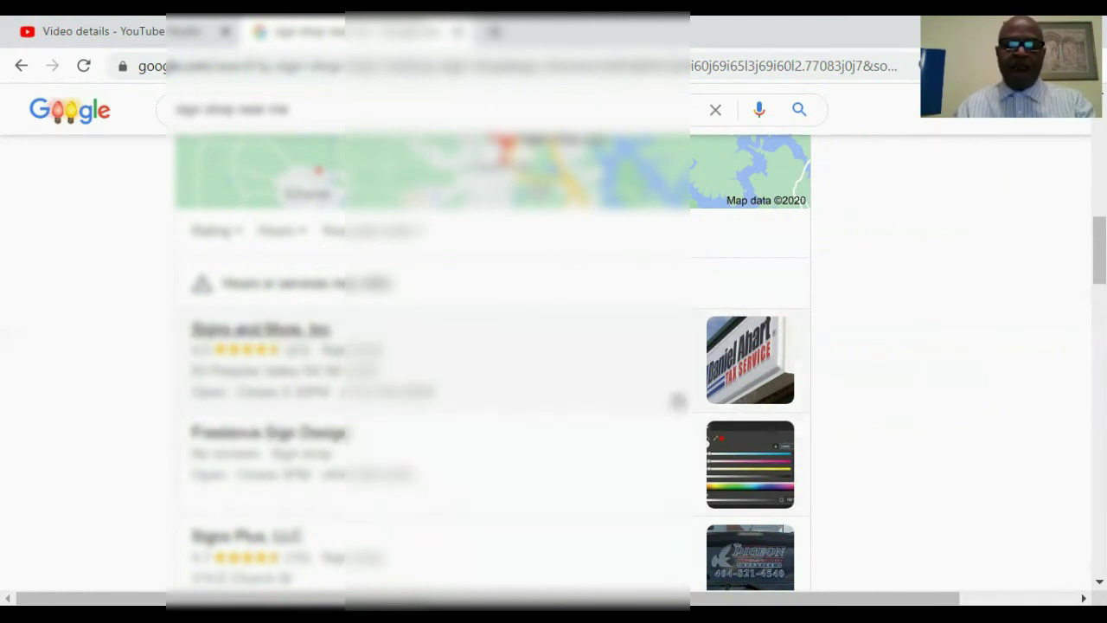
pyautogui.scroll(-1, 612, 454)
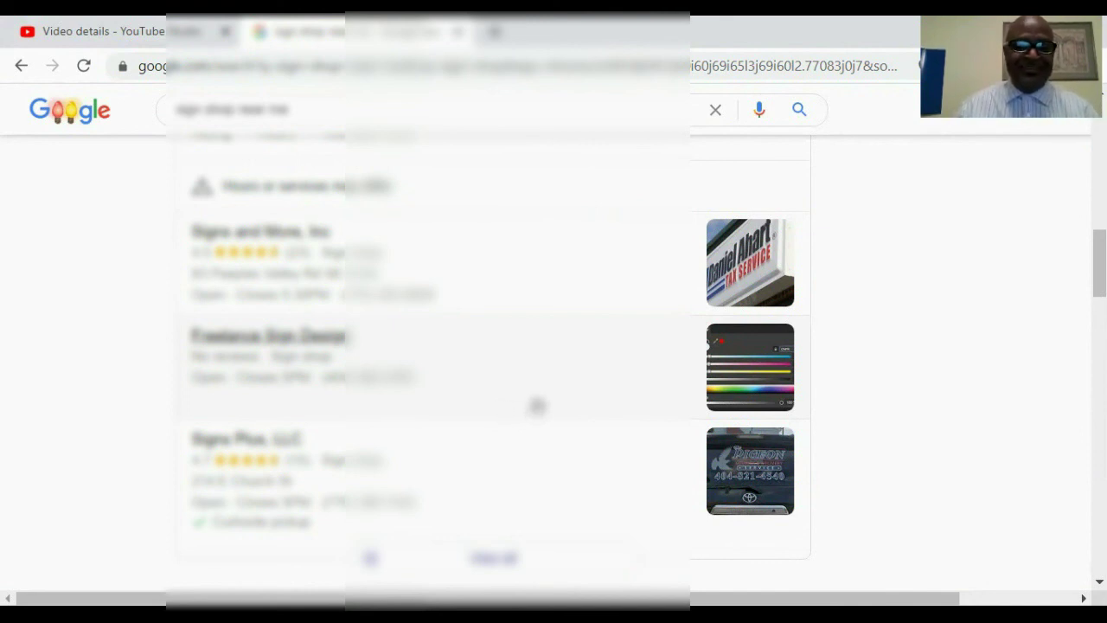
pyautogui.scroll(-1, 537, 406)
pyautogui.scroll(1, 536, 403)
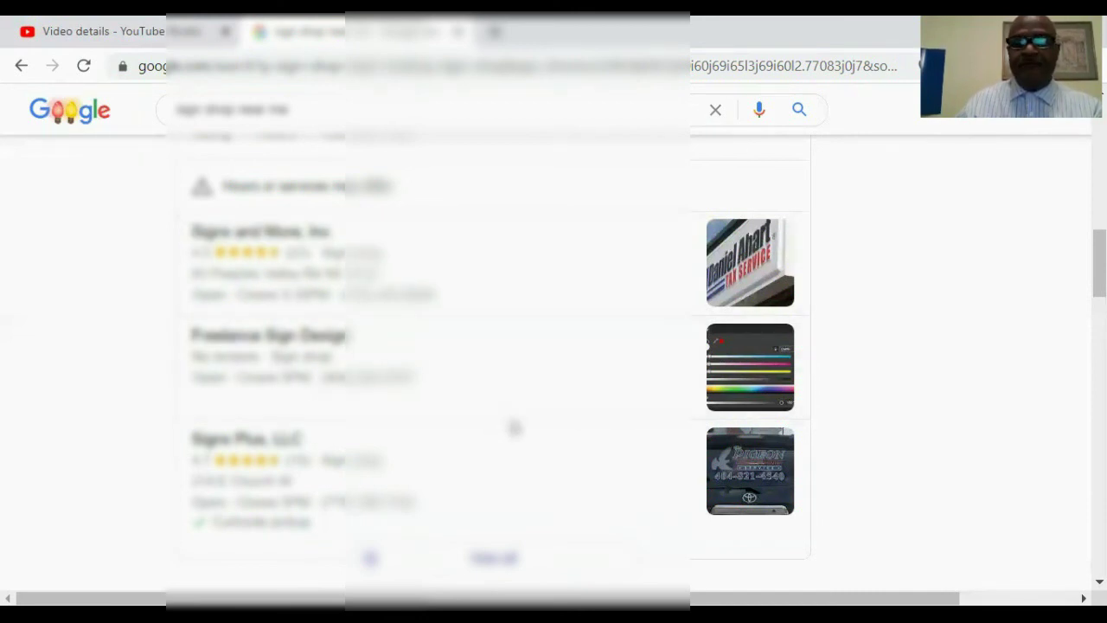
pyautogui.scroll(2, 514, 427)
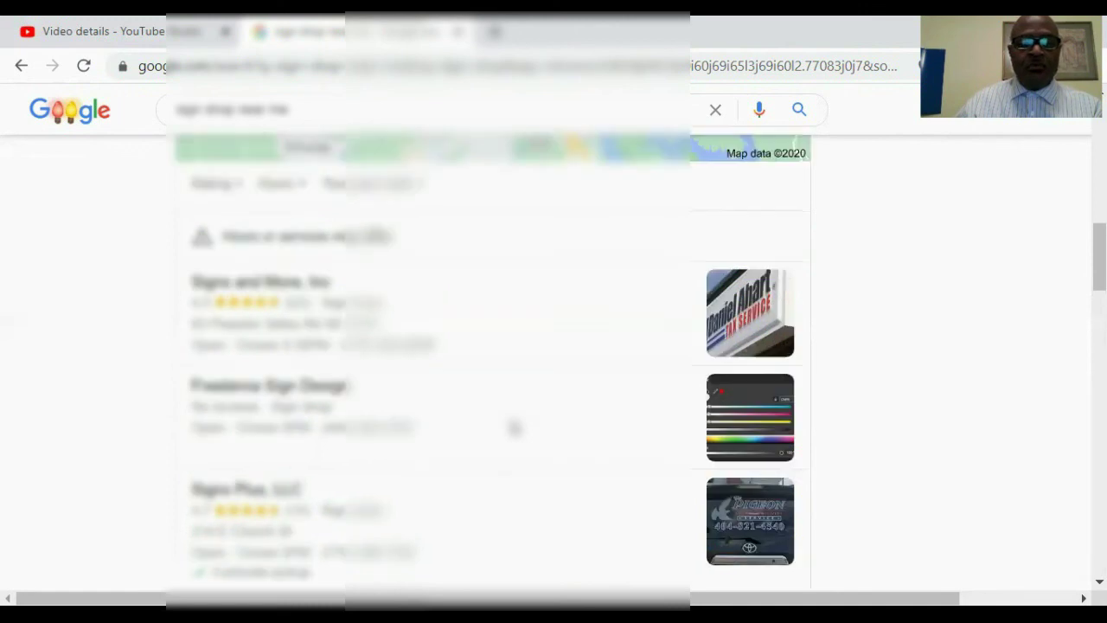
pyautogui.scroll(-2, 514, 428)
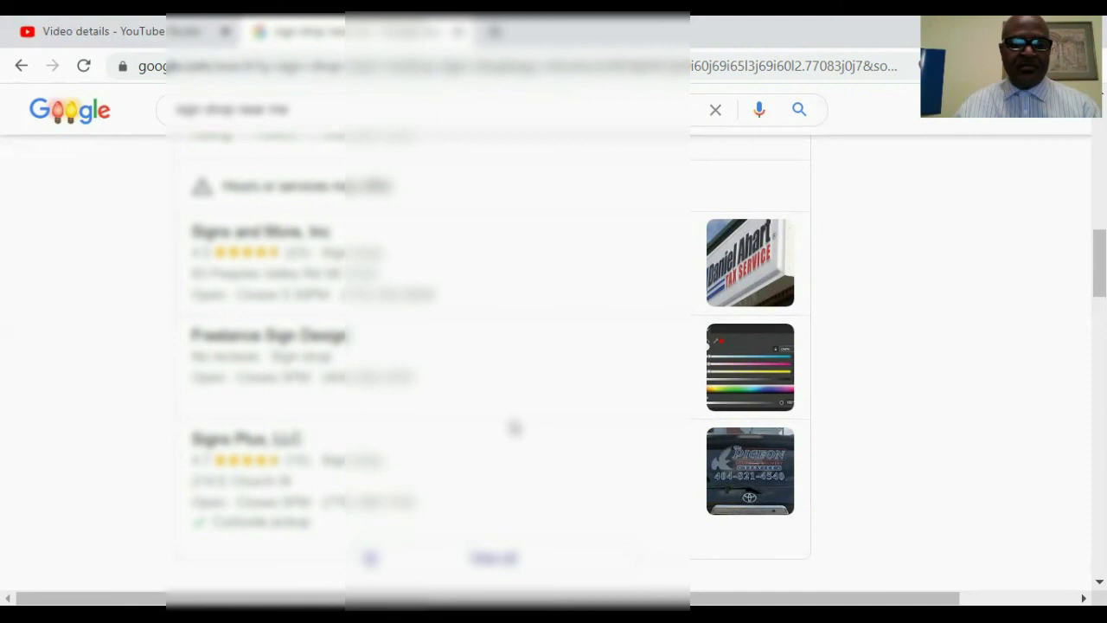
pyautogui.scroll(3, 825, 322)
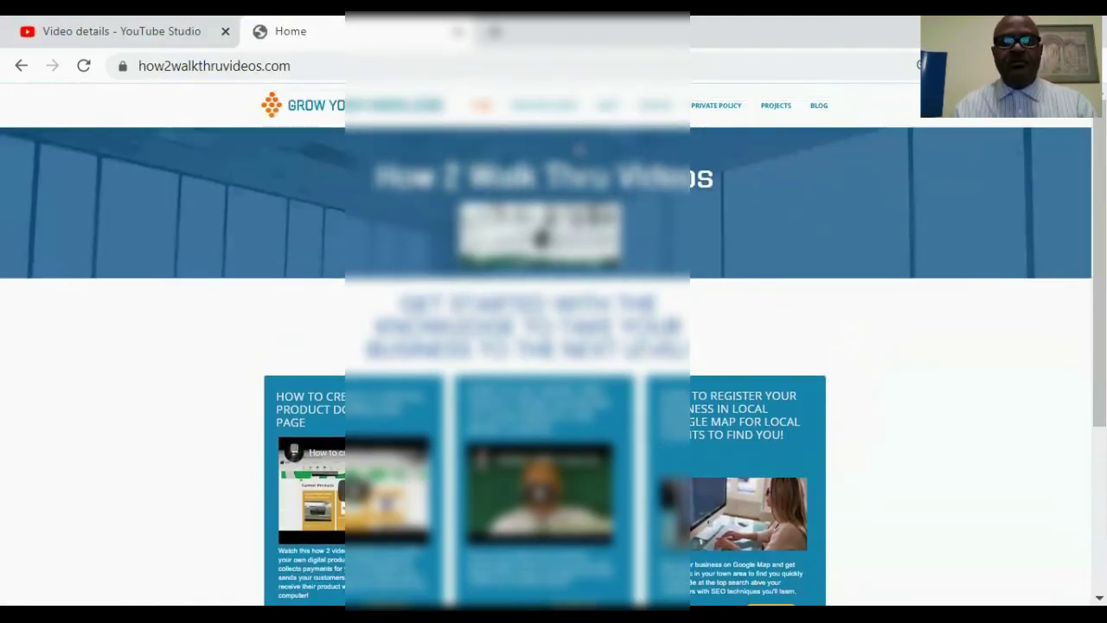
# Step: Open the More How 2 Videos page of how2walkthruvideos.com and review its back-links, headlight restoration and online community business offers
pyautogui.click(544, 105)
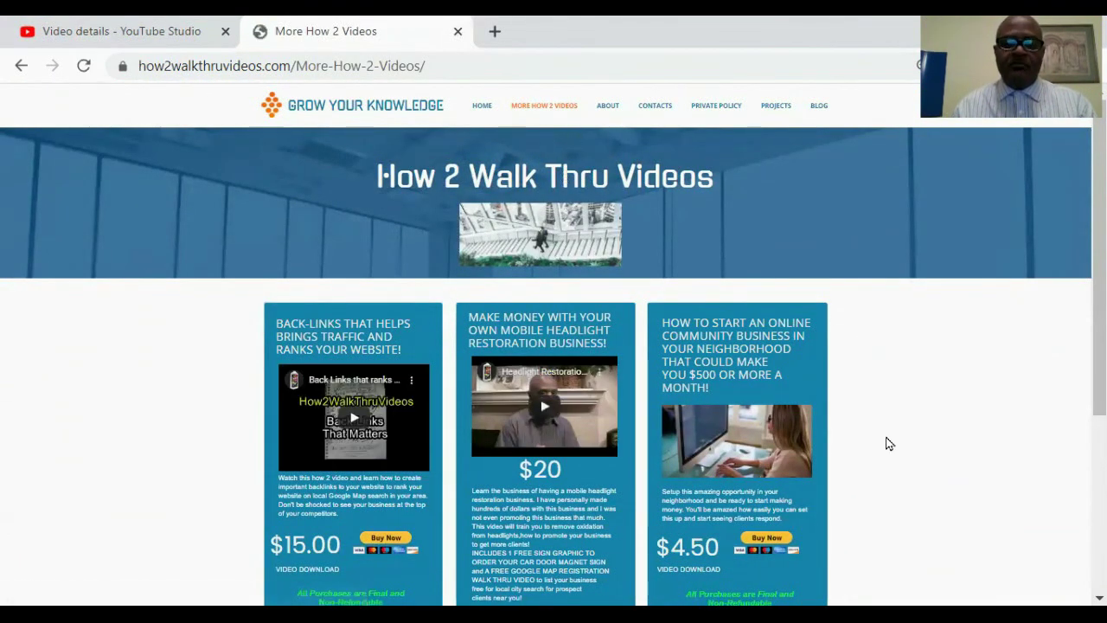
pyautogui.scroll(-1, 885, 442)
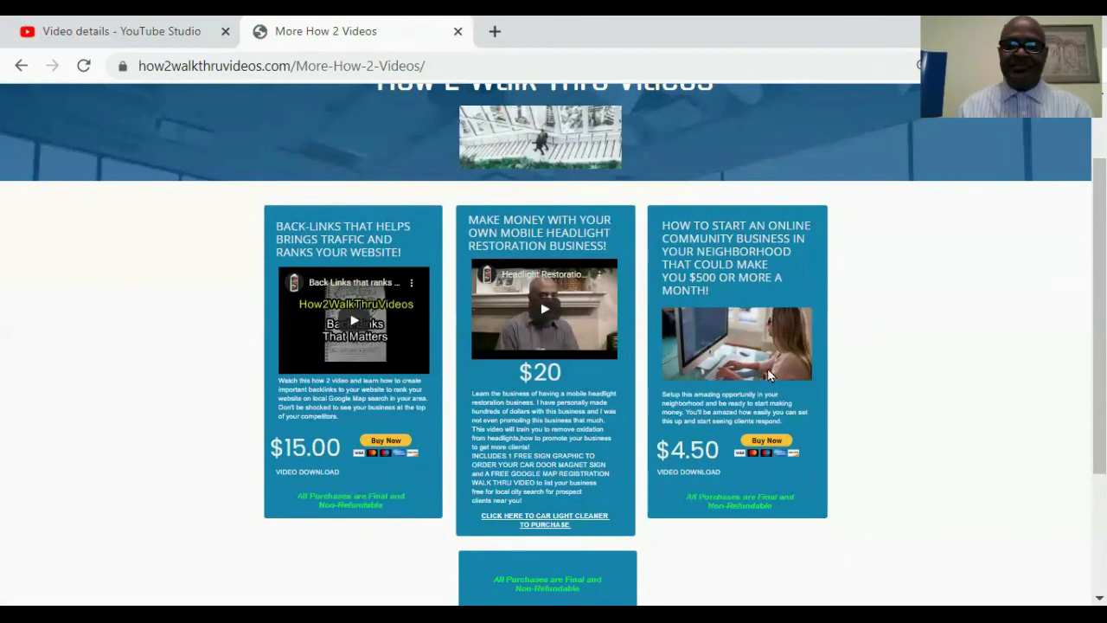
pyautogui.scroll(-3, 714, 363)
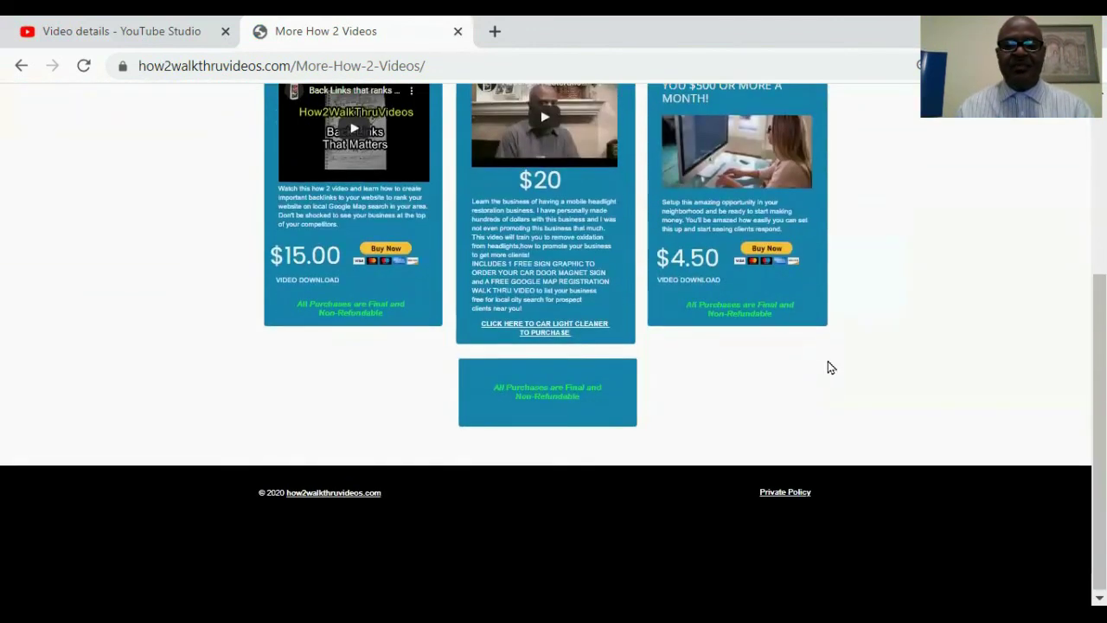
pyautogui.scroll(3, 828, 366)
pyautogui.scroll(1, 828, 367)
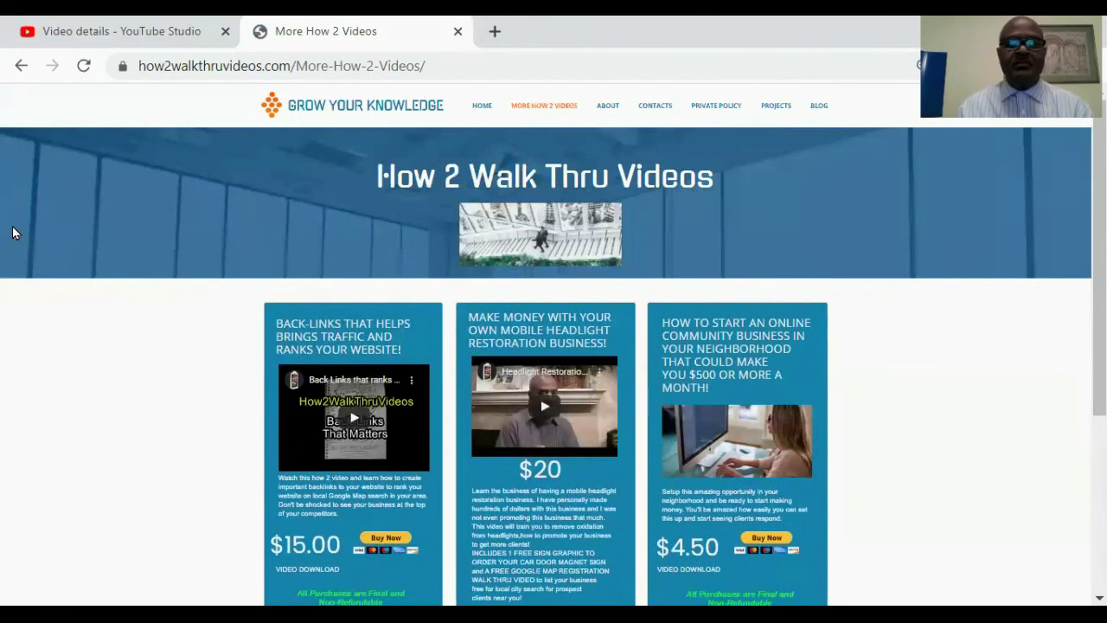